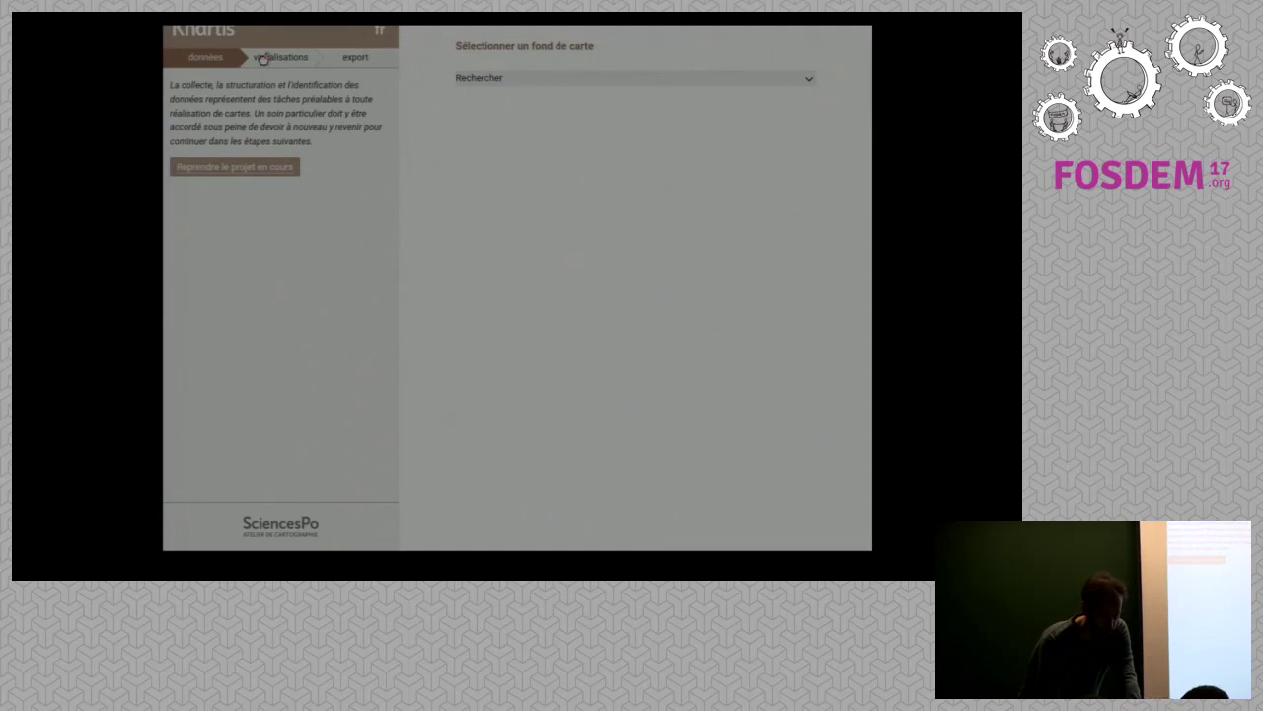
Switch the interface to English and select the World > countries (2016) base map.
left_click(379, 30)
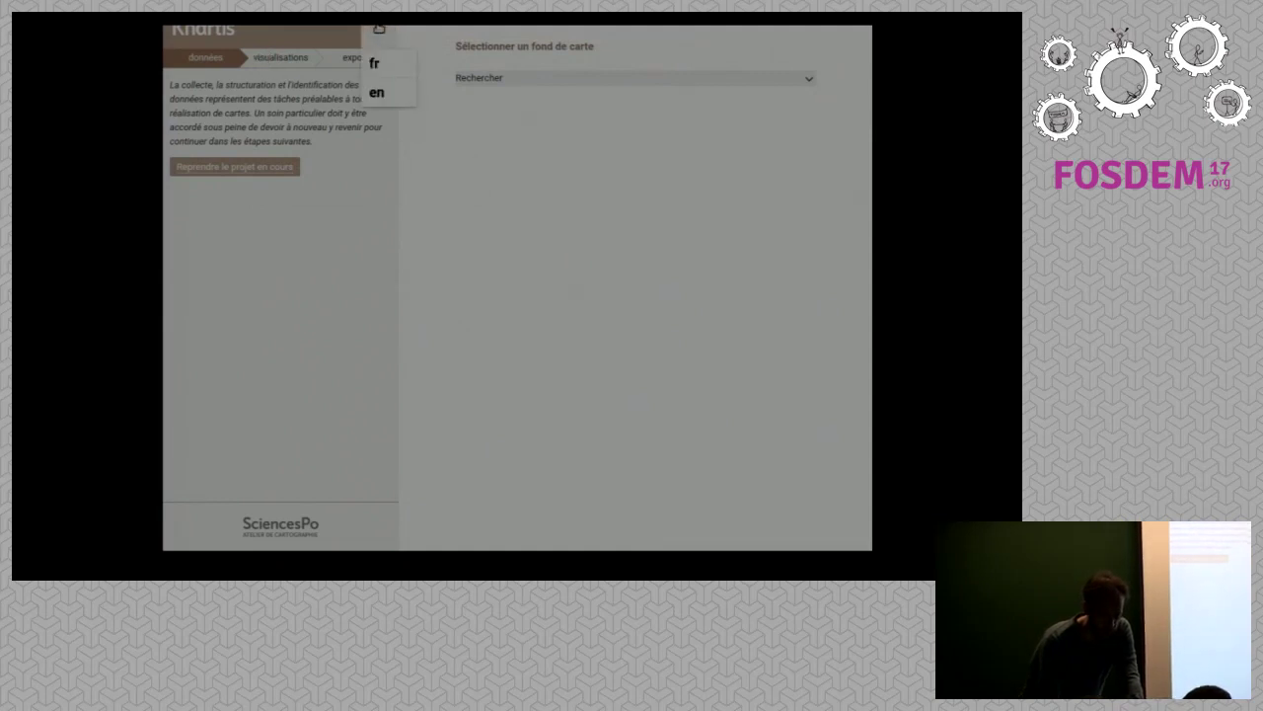
left_click(378, 95)
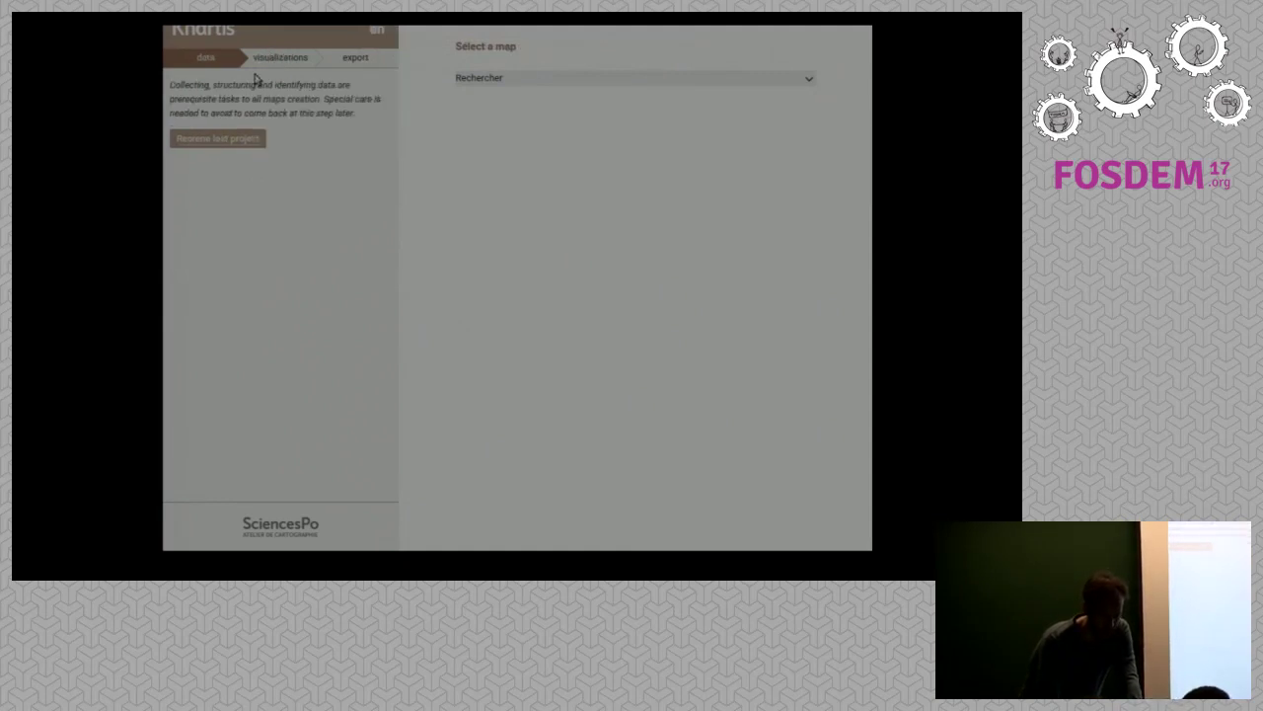
left_click(488, 79)
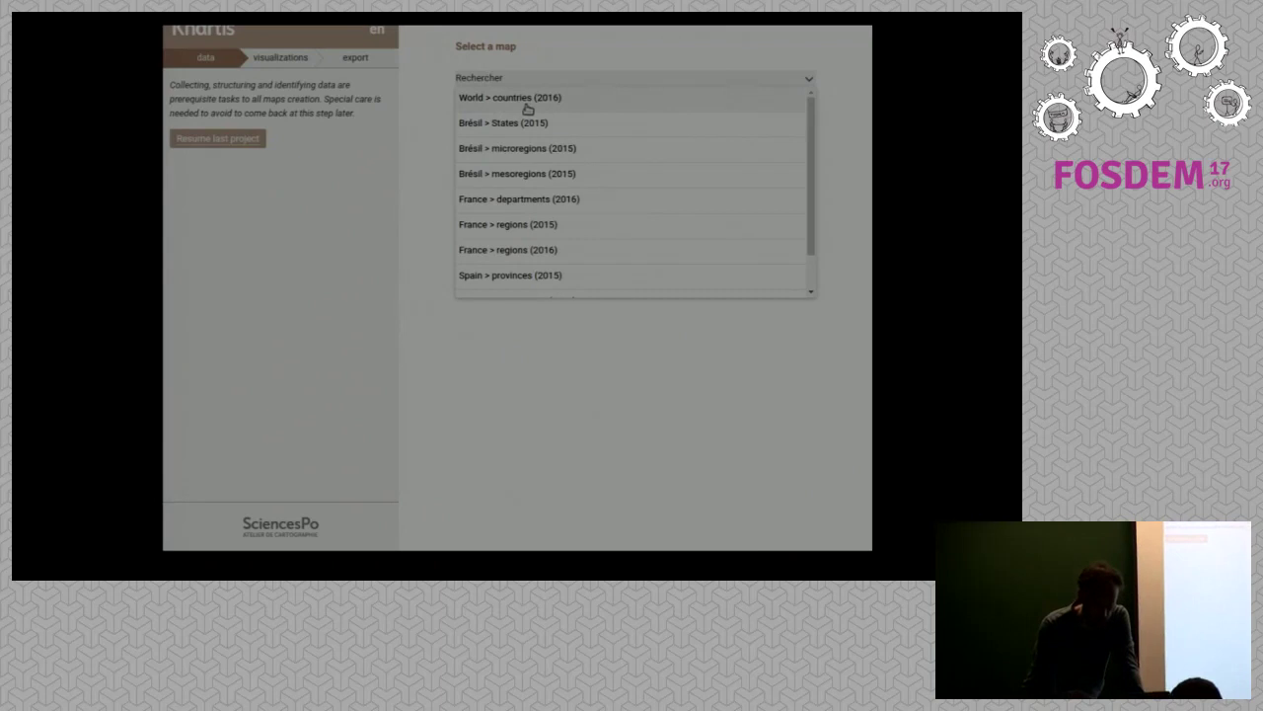
left_click(524, 99)
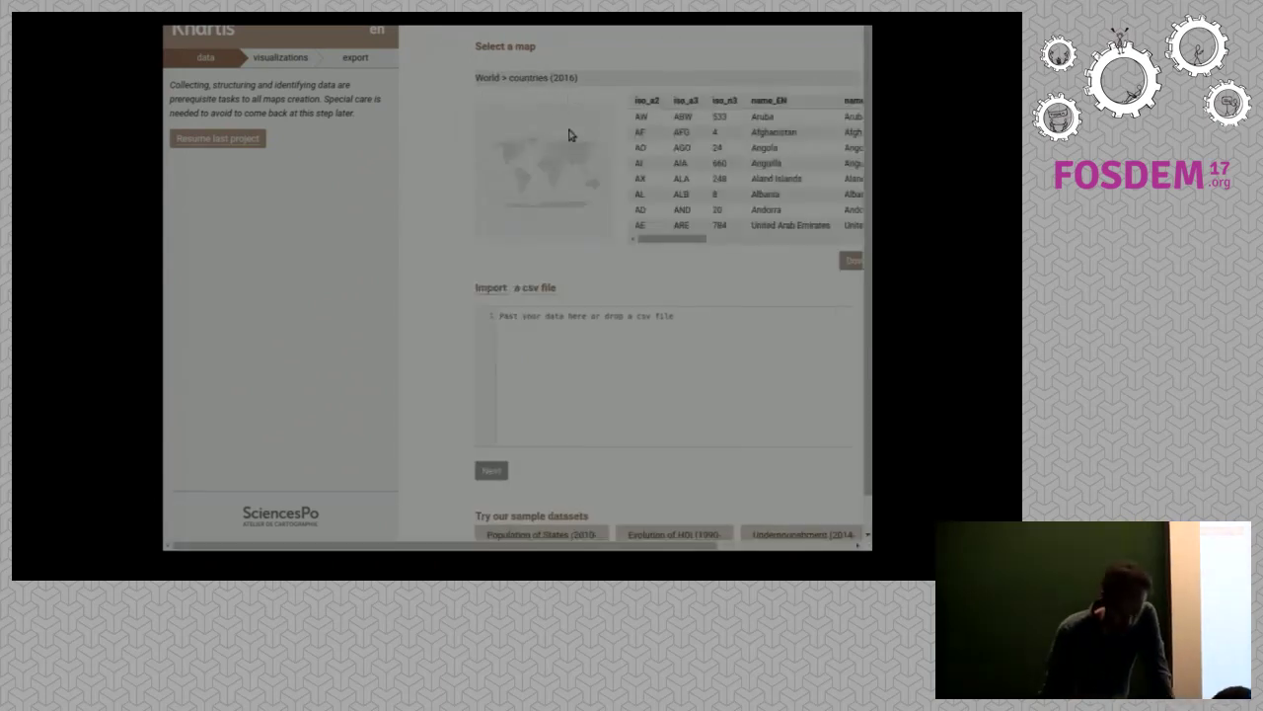
scroll(567, 271, "right", 3)
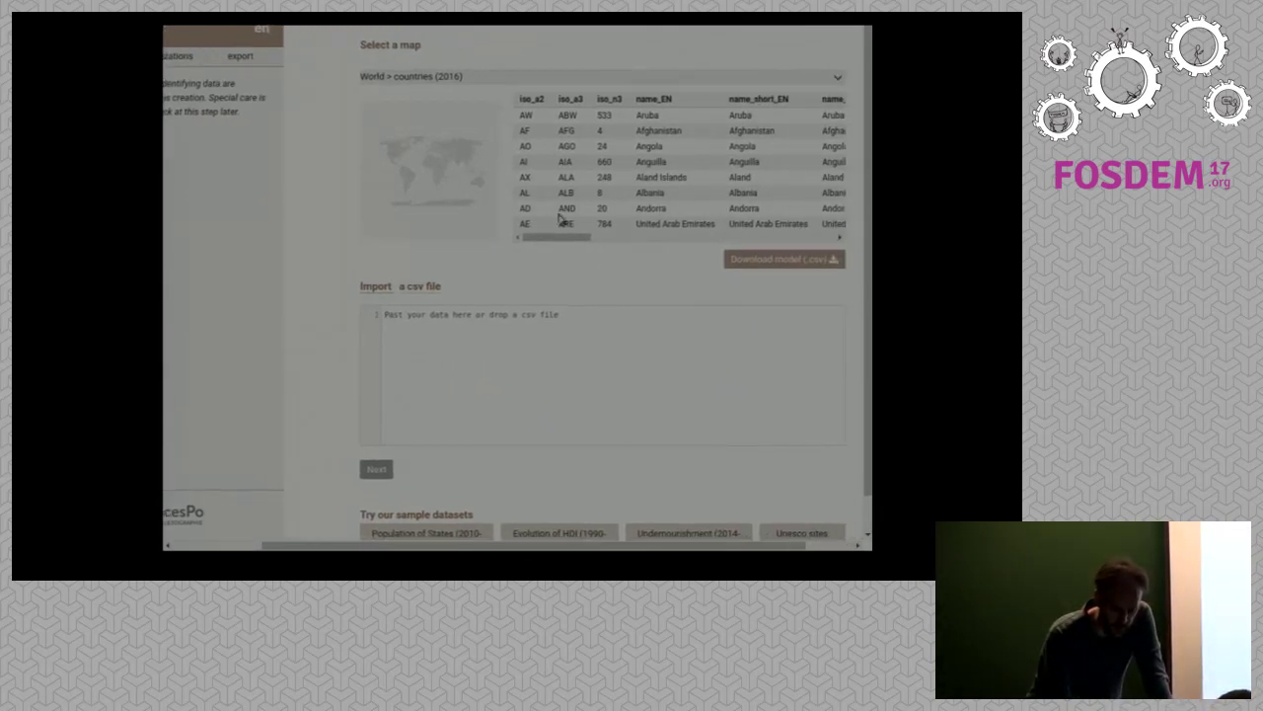
left_click_drag(586, 241, 544, 241)
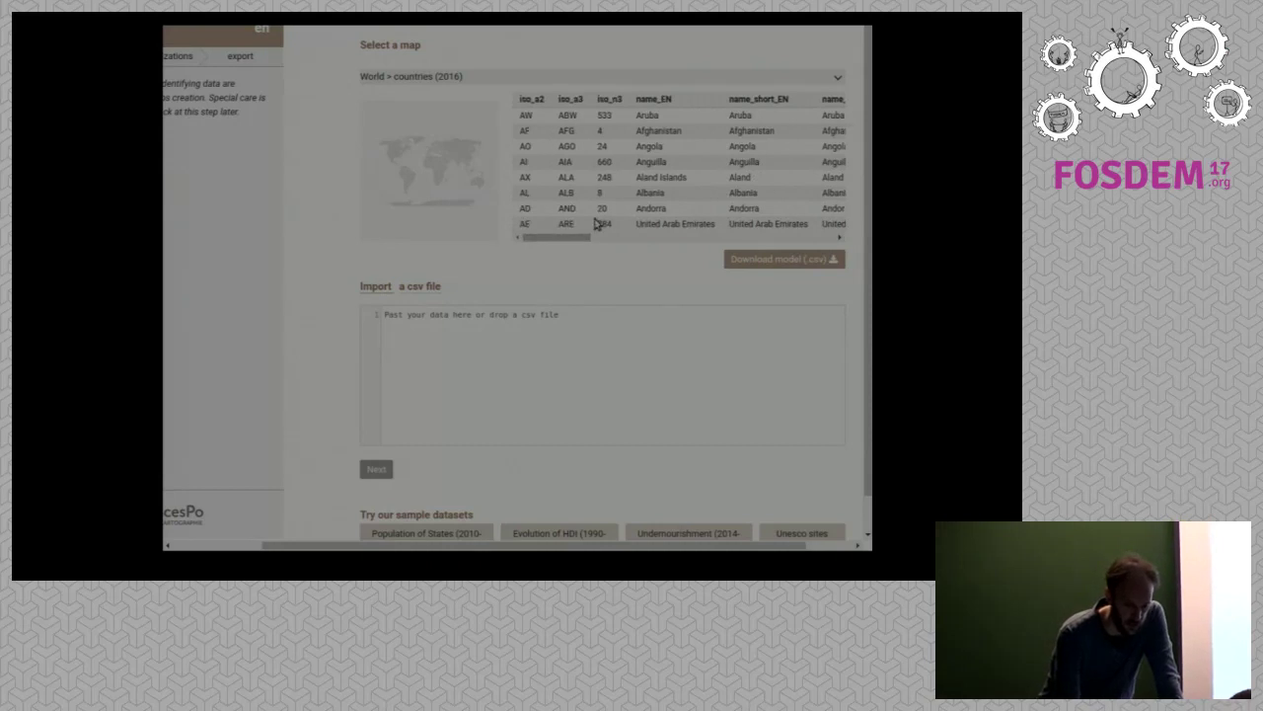
Paste the 2013 per-country CO2 emission data, delete the trailing blank line, and import it.
left_click(504, 337)
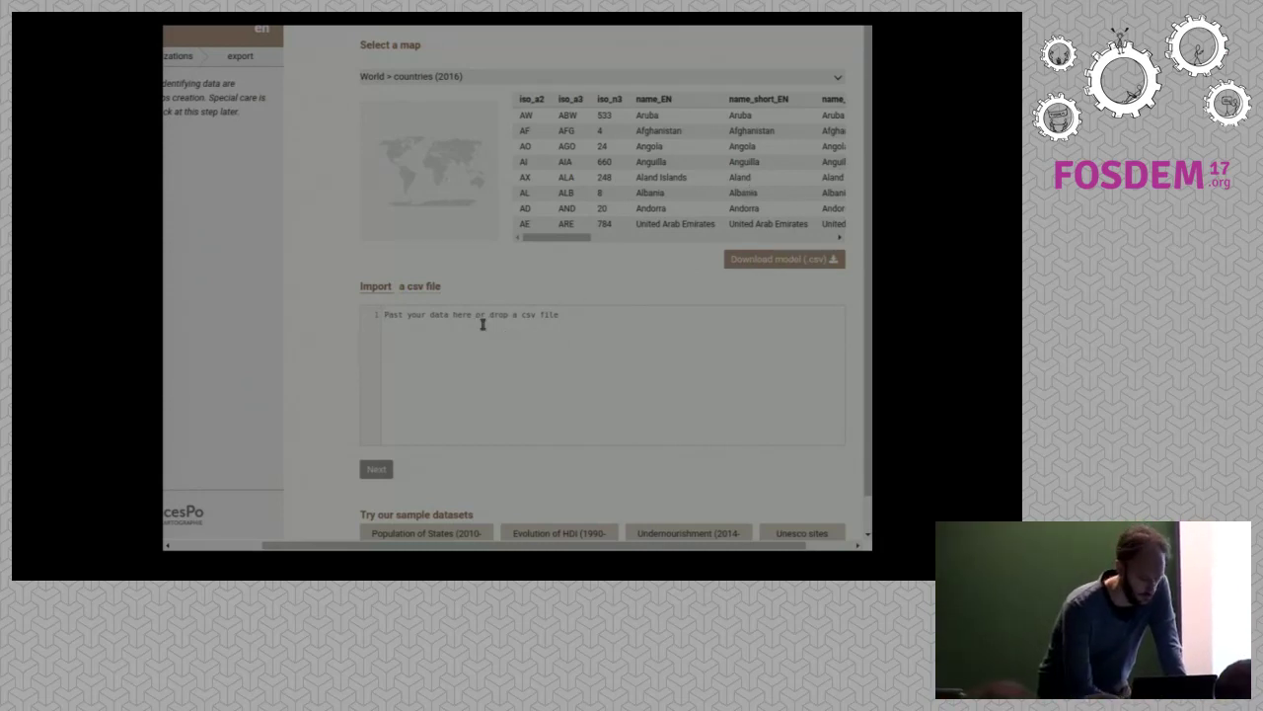
key("ctrl+v")
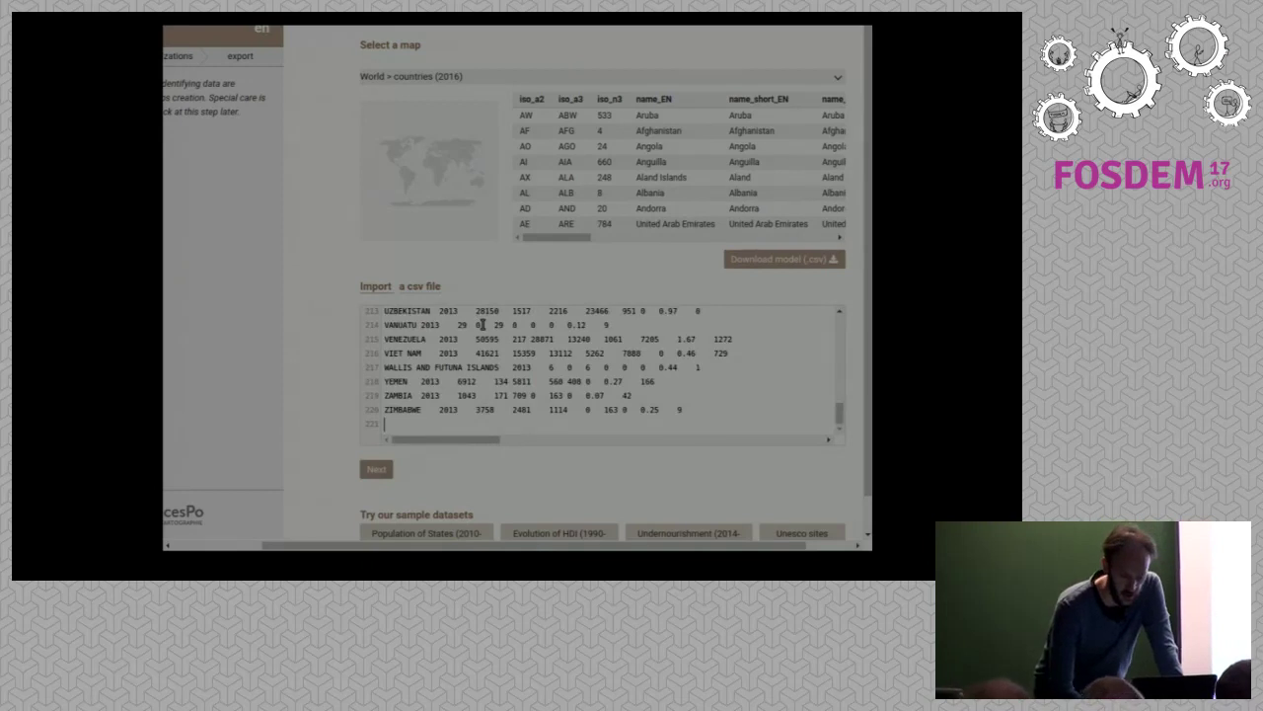
key("BackSpace")
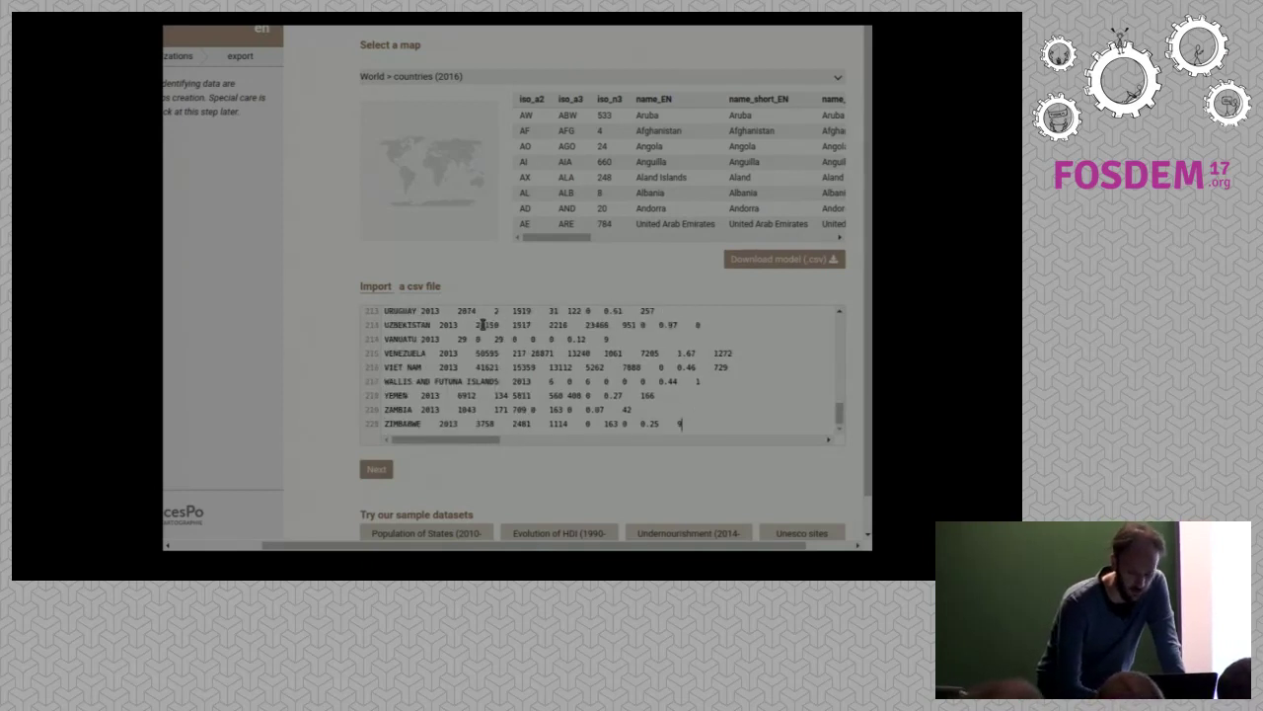
left_click(377, 469)
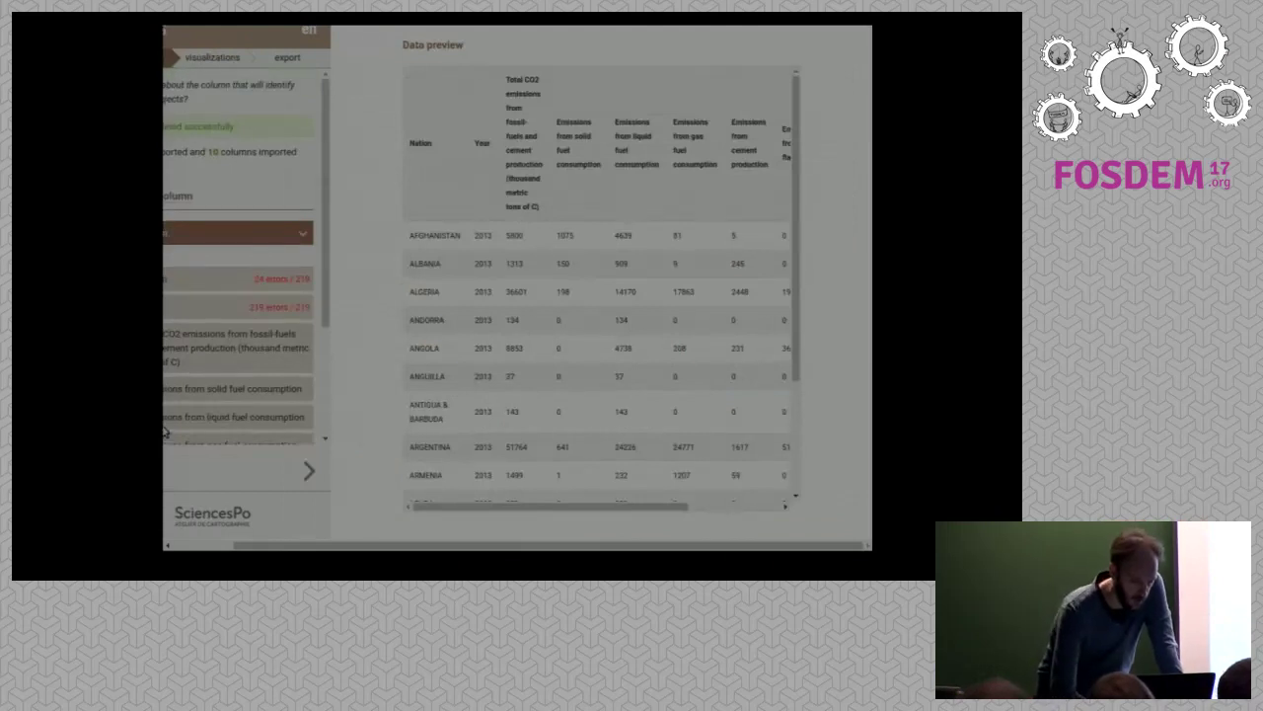
Make the Year column numeric and list the Nation column's unrecognised country names.
left_click_drag(247, 545, 178, 543)
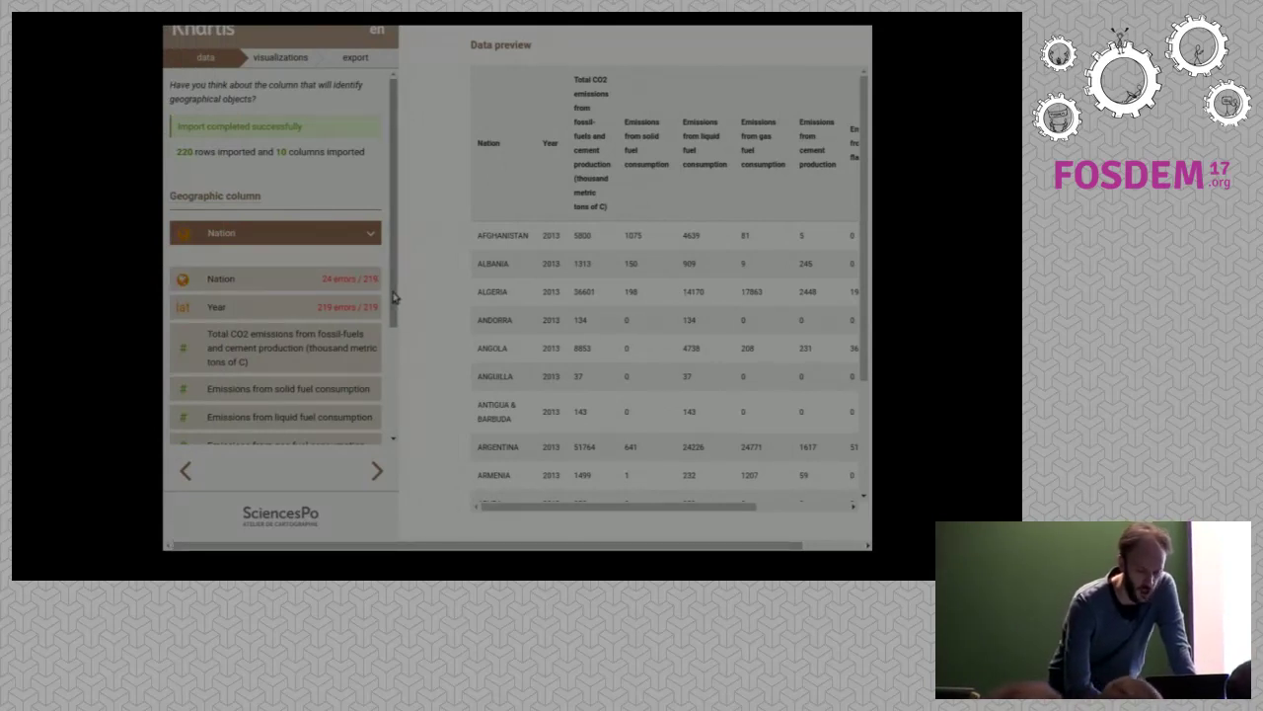
mouse_move(392, 296)
left_mouse_down()
mouse_move(387, 404)
mouse_move(385, 286)
left_mouse_up()
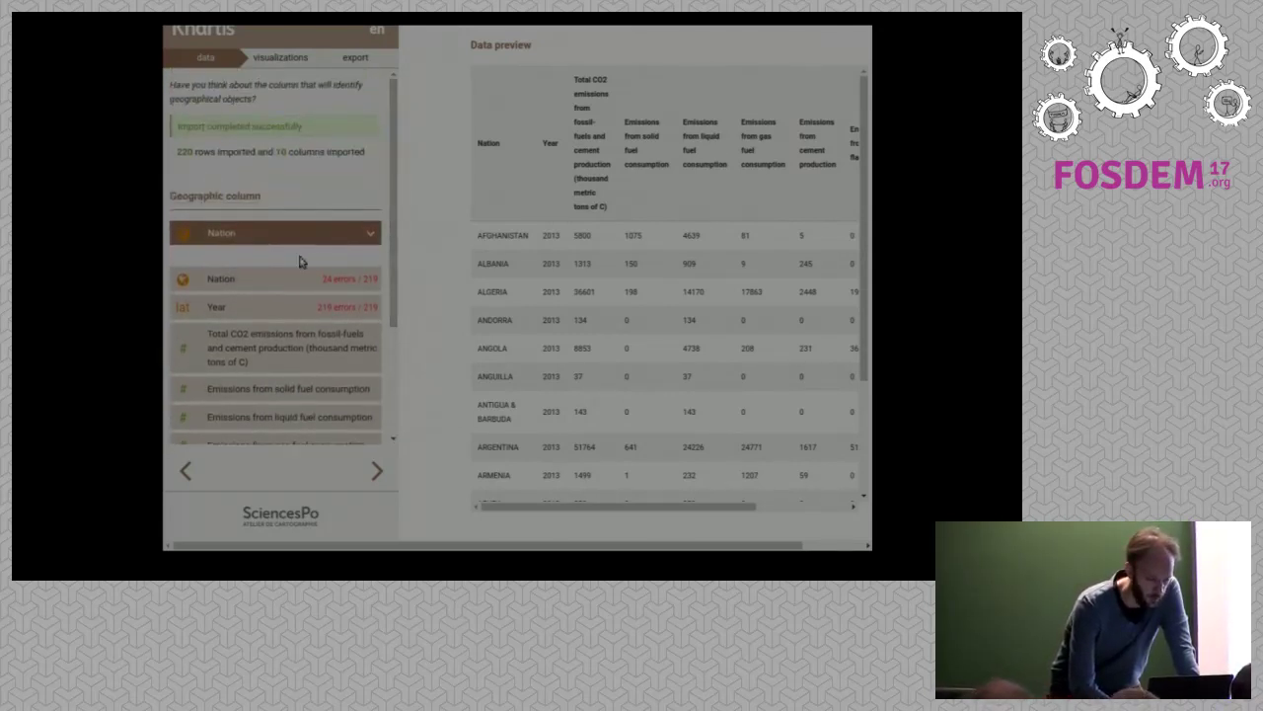
left_click(193, 312)
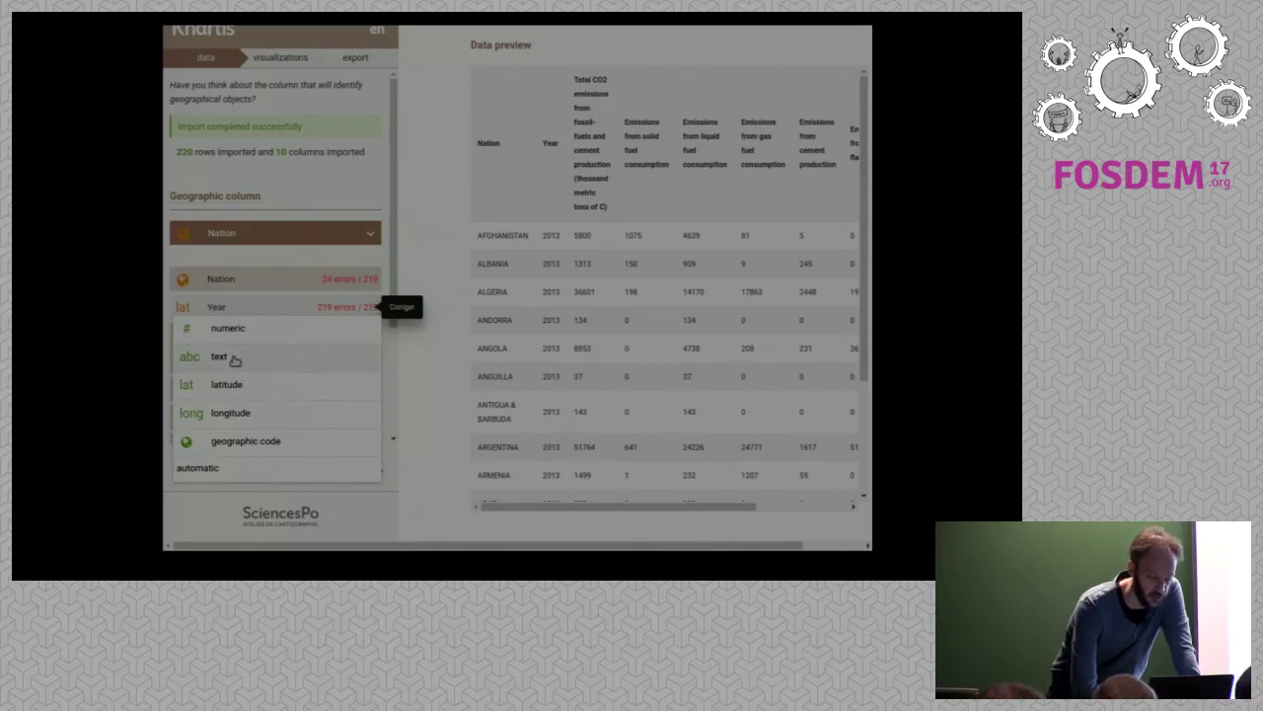
left_click(228, 332)
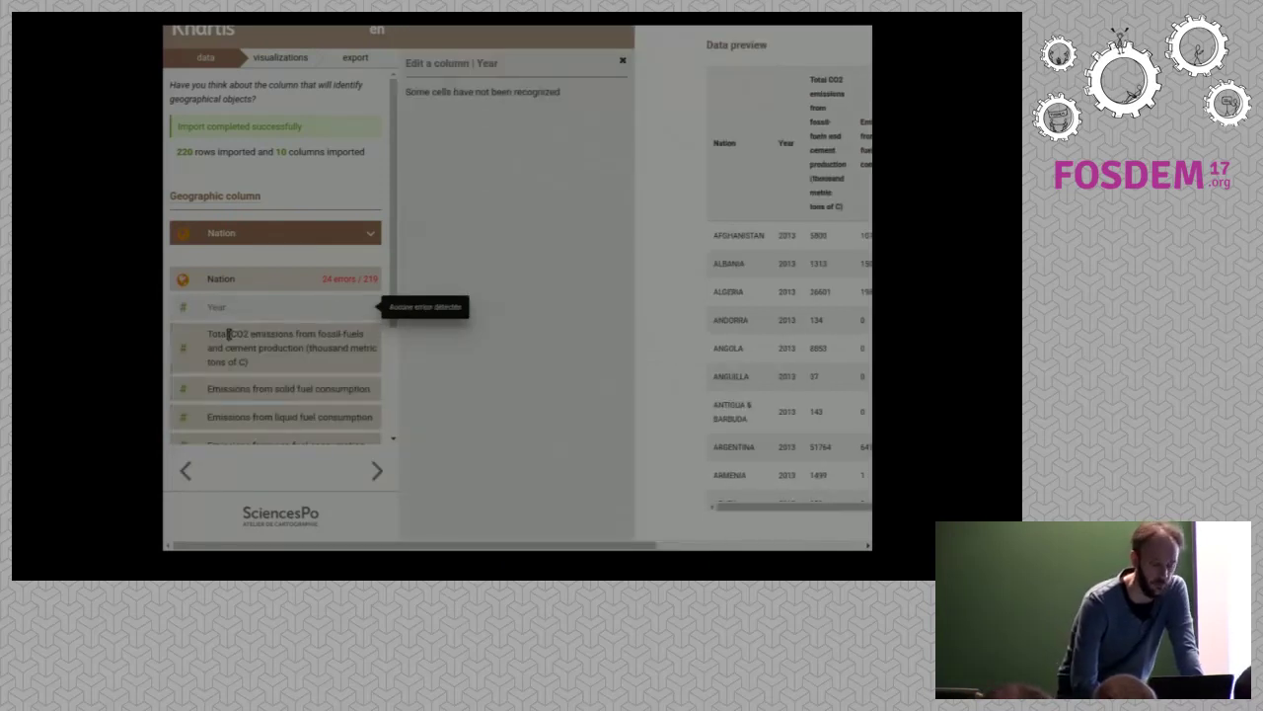
left_click(346, 285)
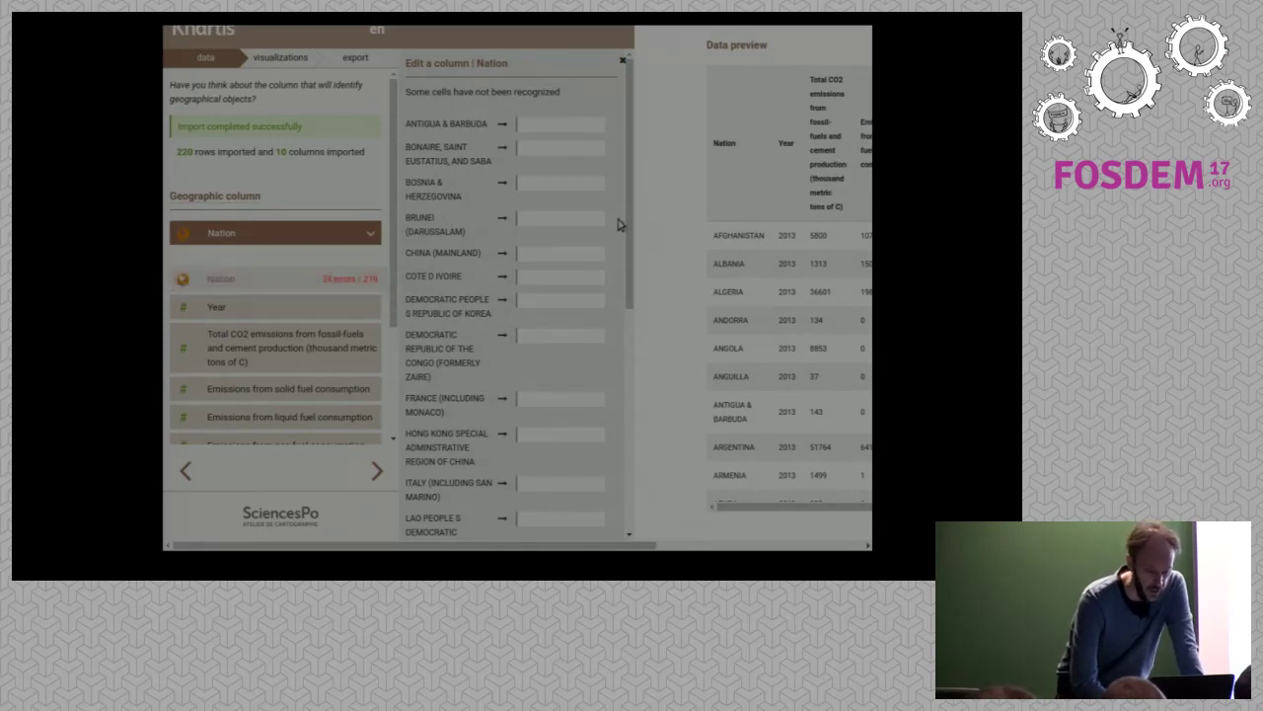
Match Antigua and Barbuda, Bonaire, Sint Eustatius and Saba, and Bosnia and Herzegovina.
left_click(537, 127)
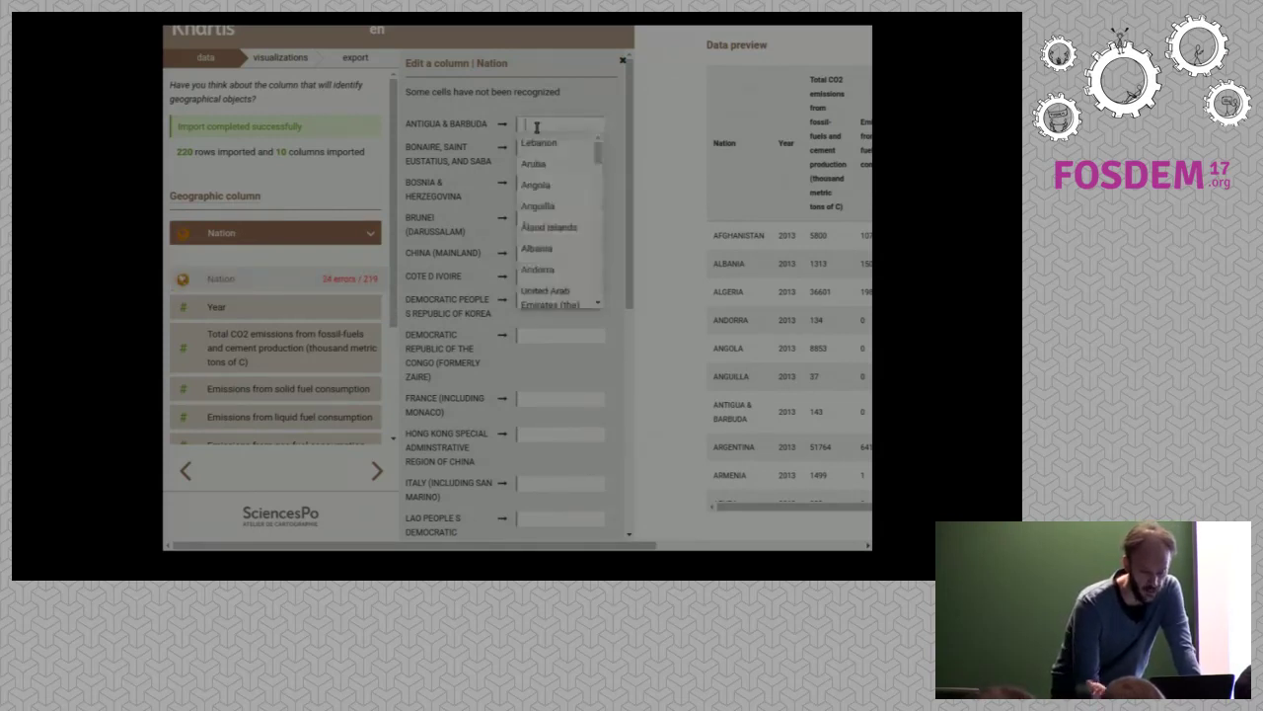
type("antigua")
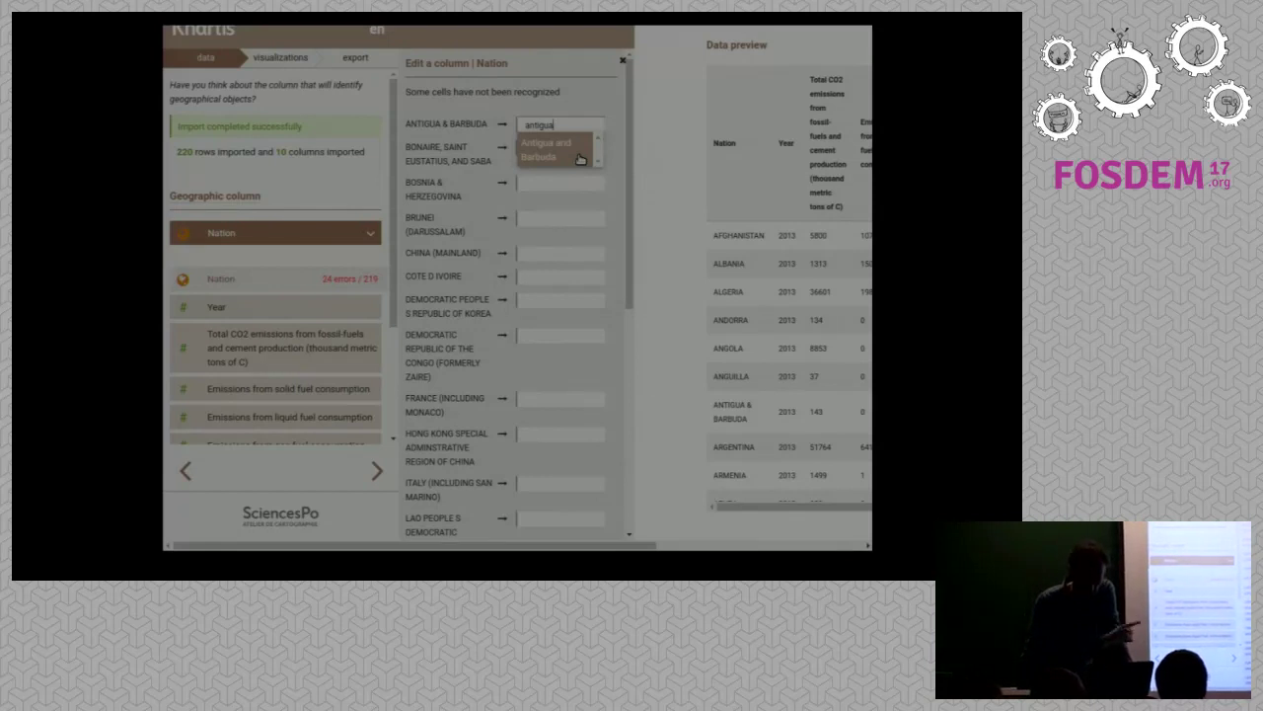
left_click(580, 159)
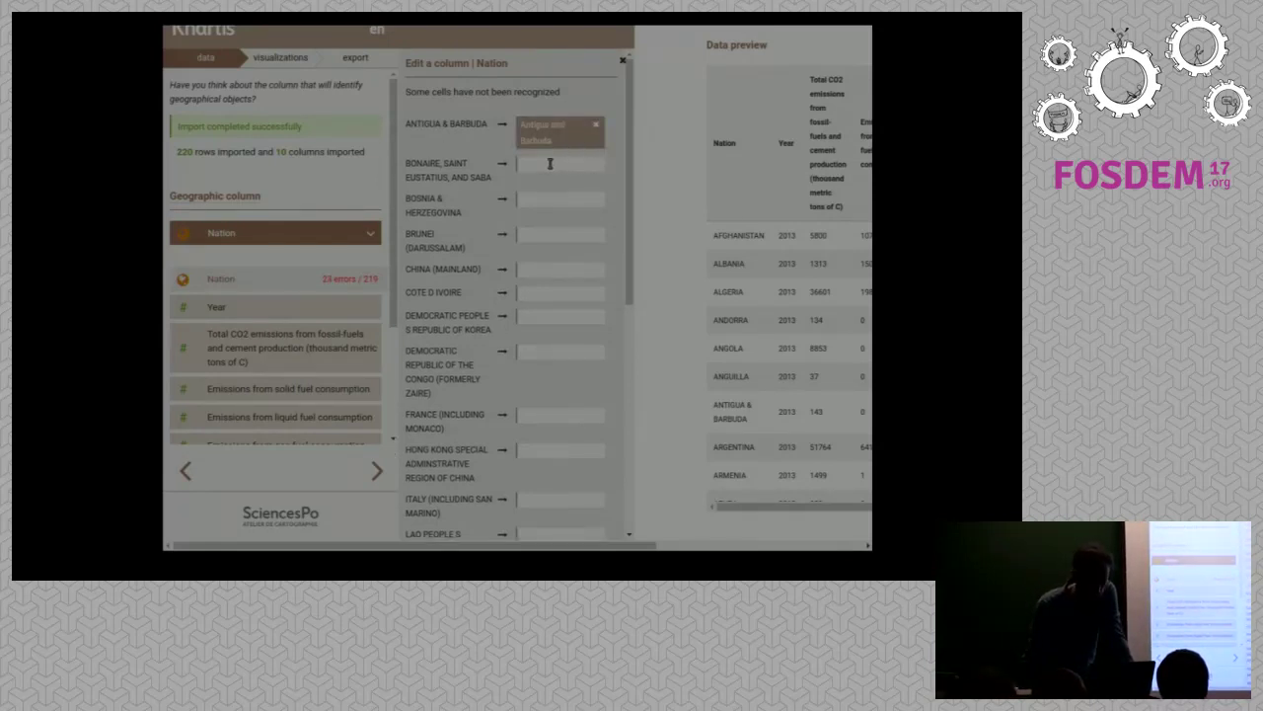
left_click(549, 164)
type("bonai")
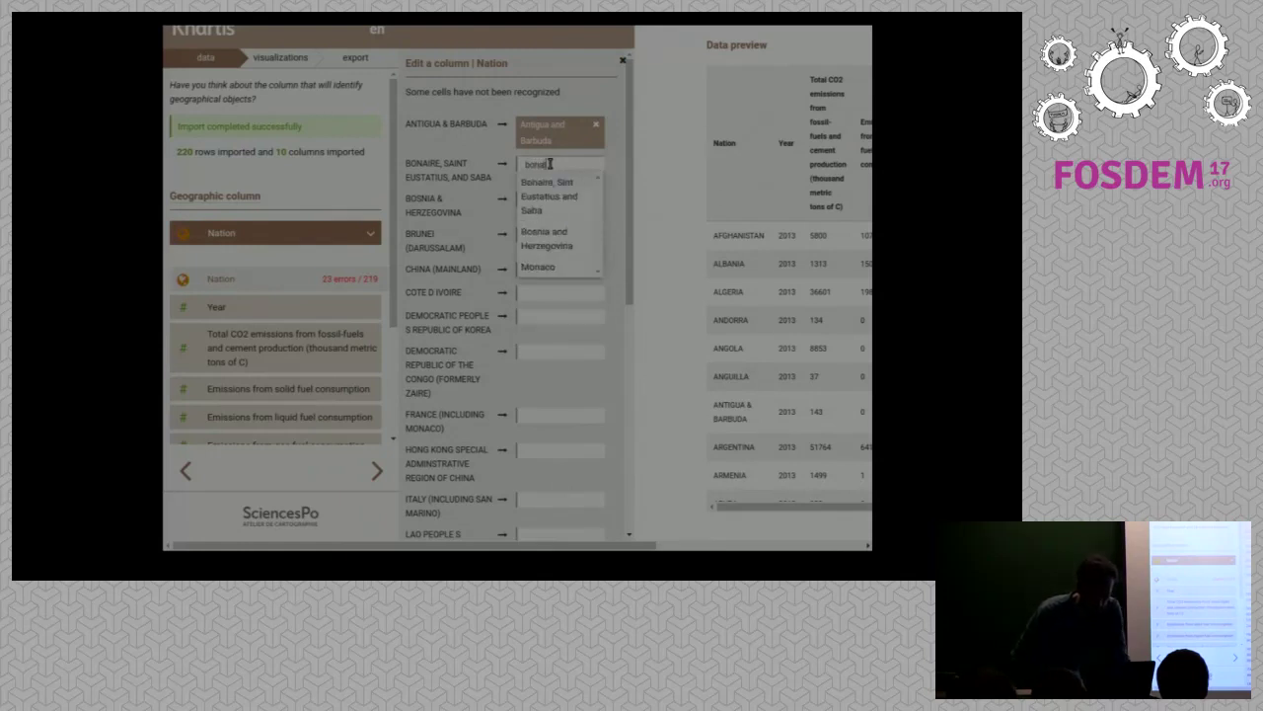
left_click(551, 188)
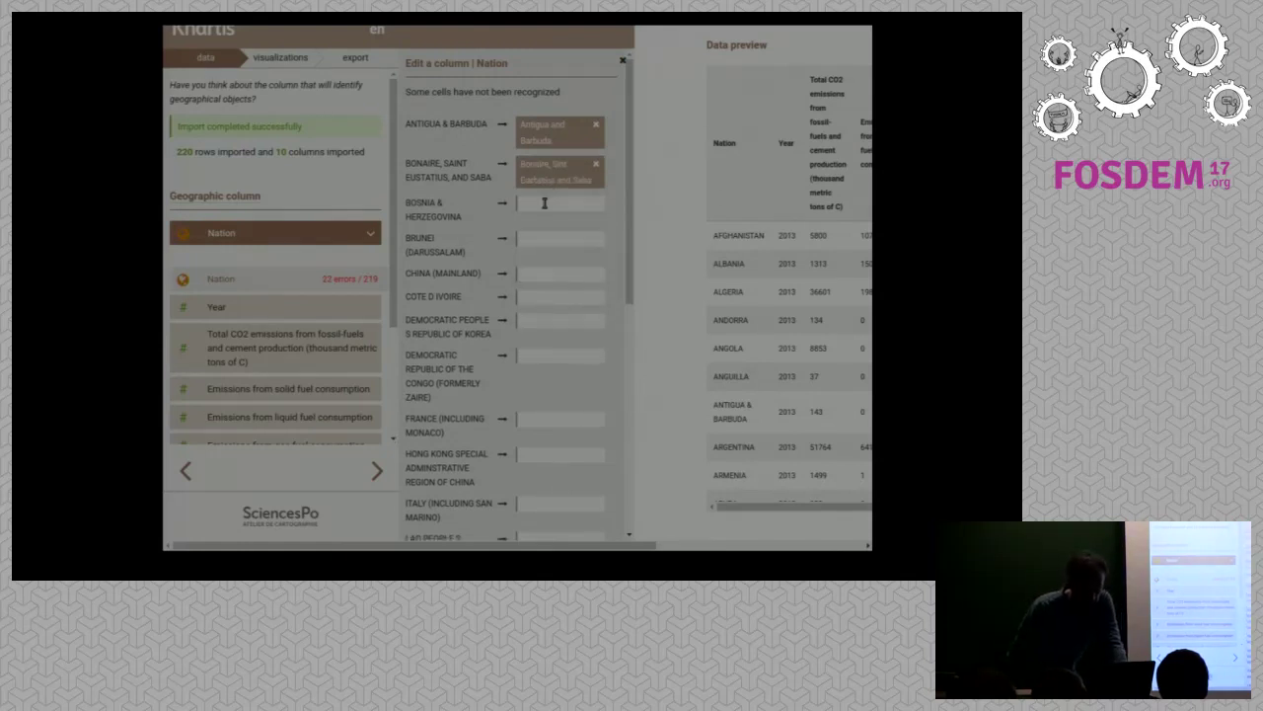
left_click(543, 203)
type("bosni")
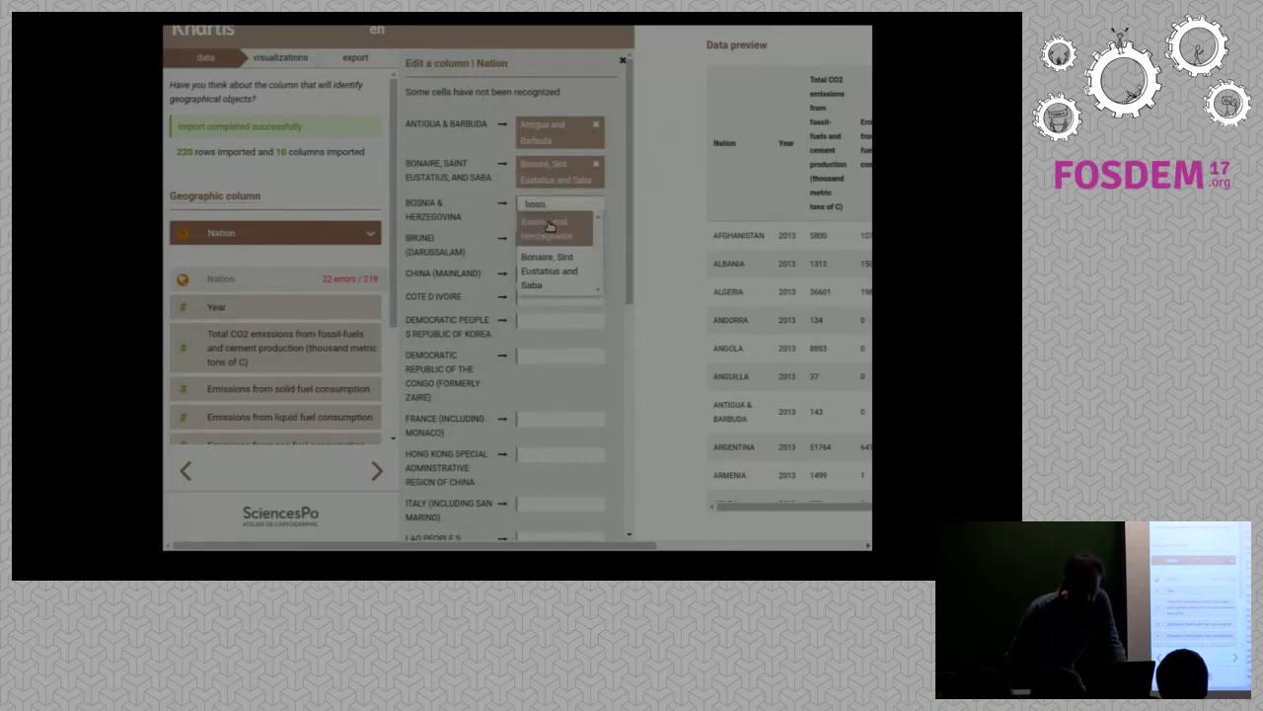
left_click(550, 226)
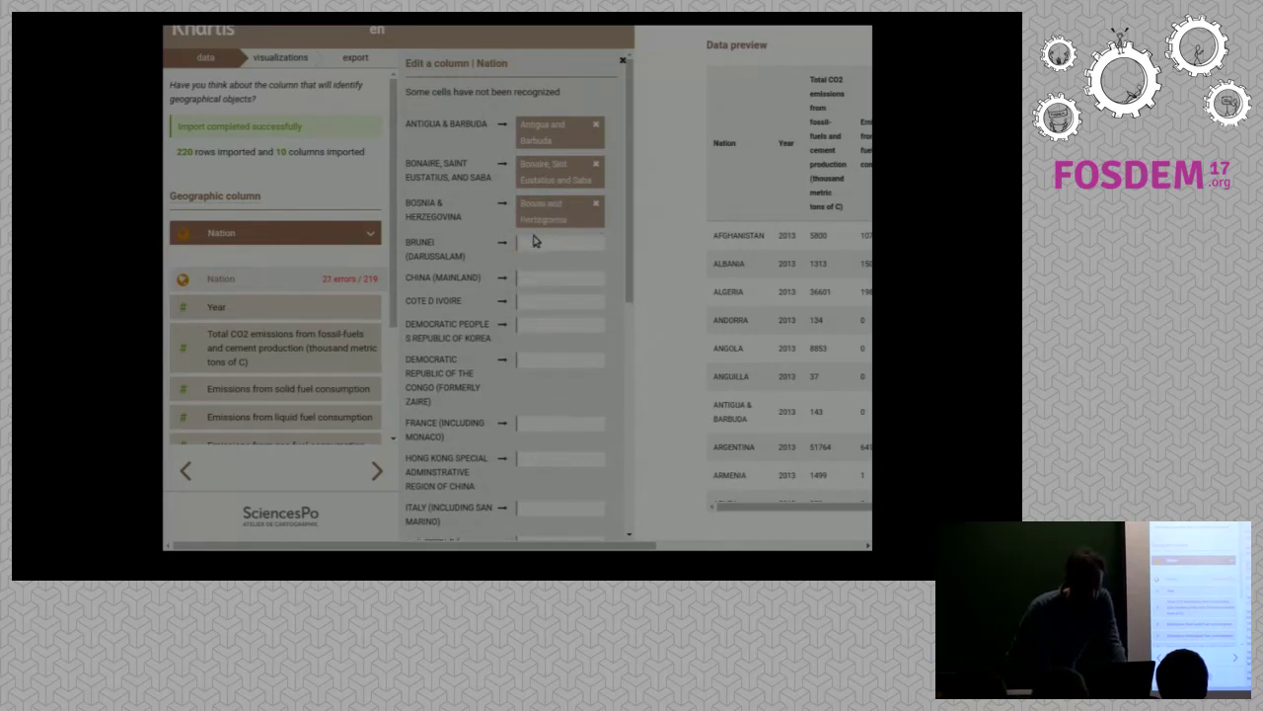
Match Brunei Darussalam, China, and Côte d'Ivoire to their unrecognised entries.
left_click(531, 241)
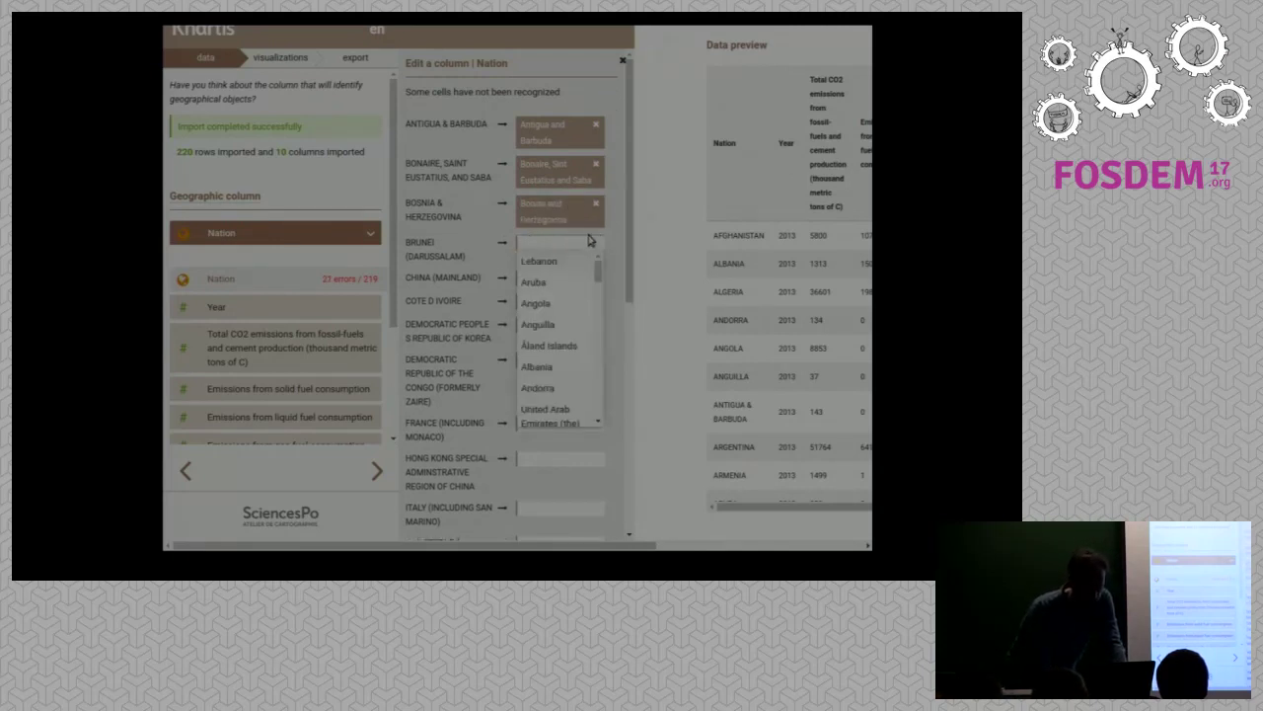
type("brunei")
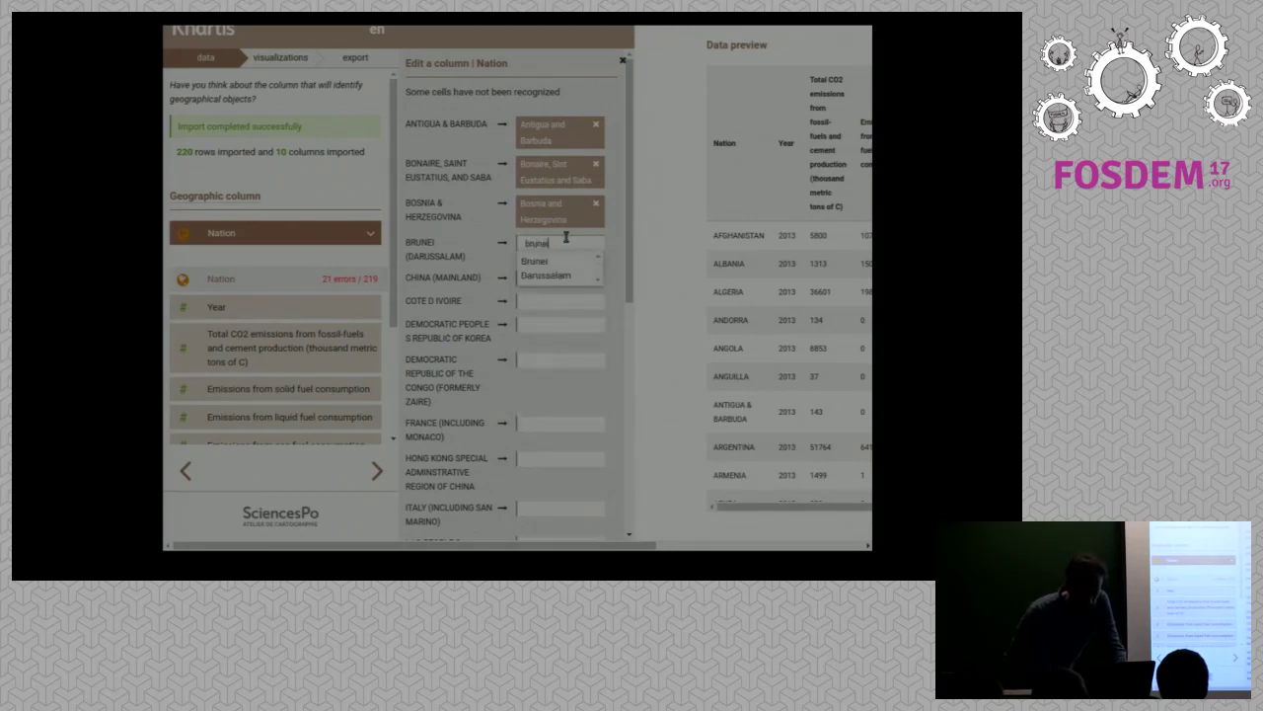
left_click(555, 275)
left_click(543, 279)
type("chin")
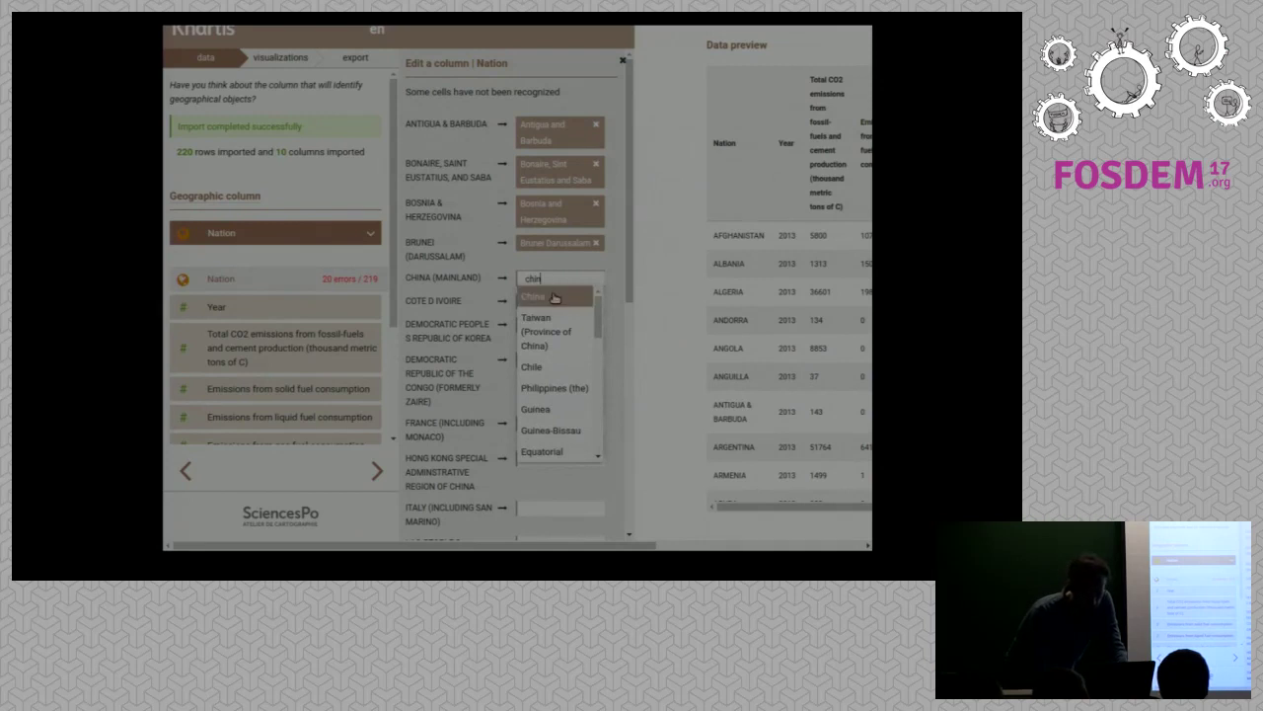
left_click(552, 298)
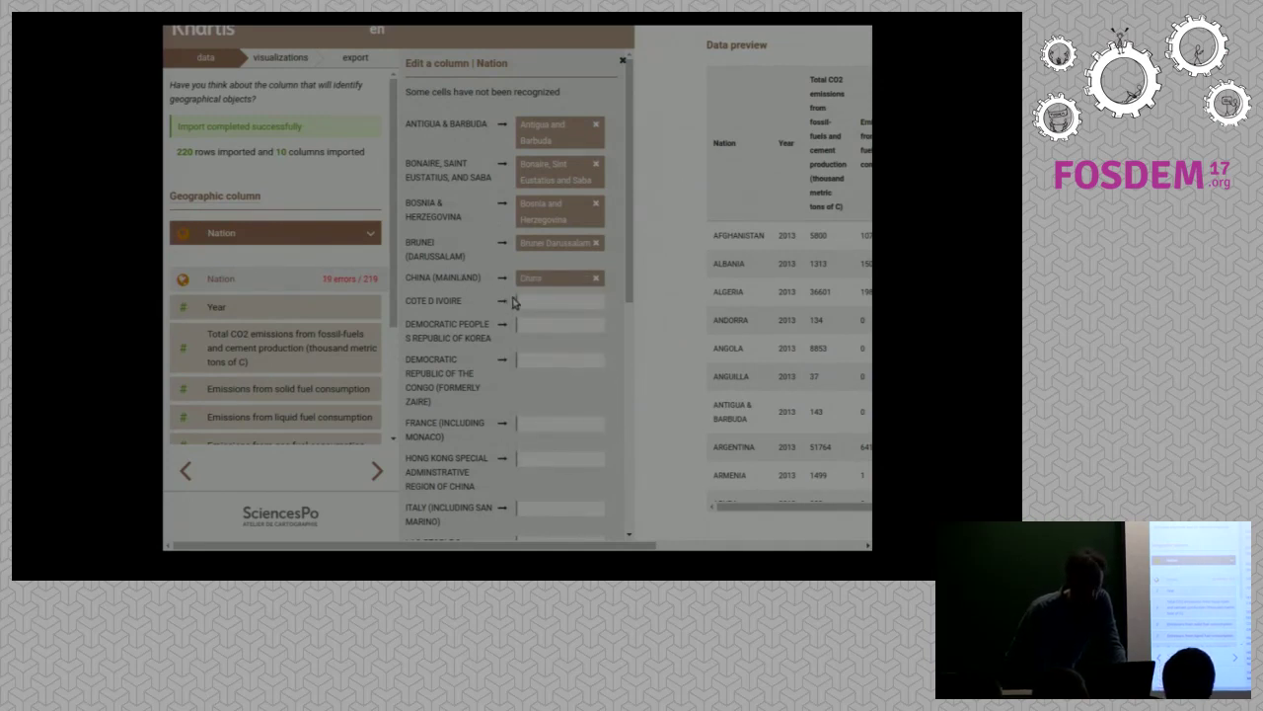
left_click(537, 302)
type("cote")
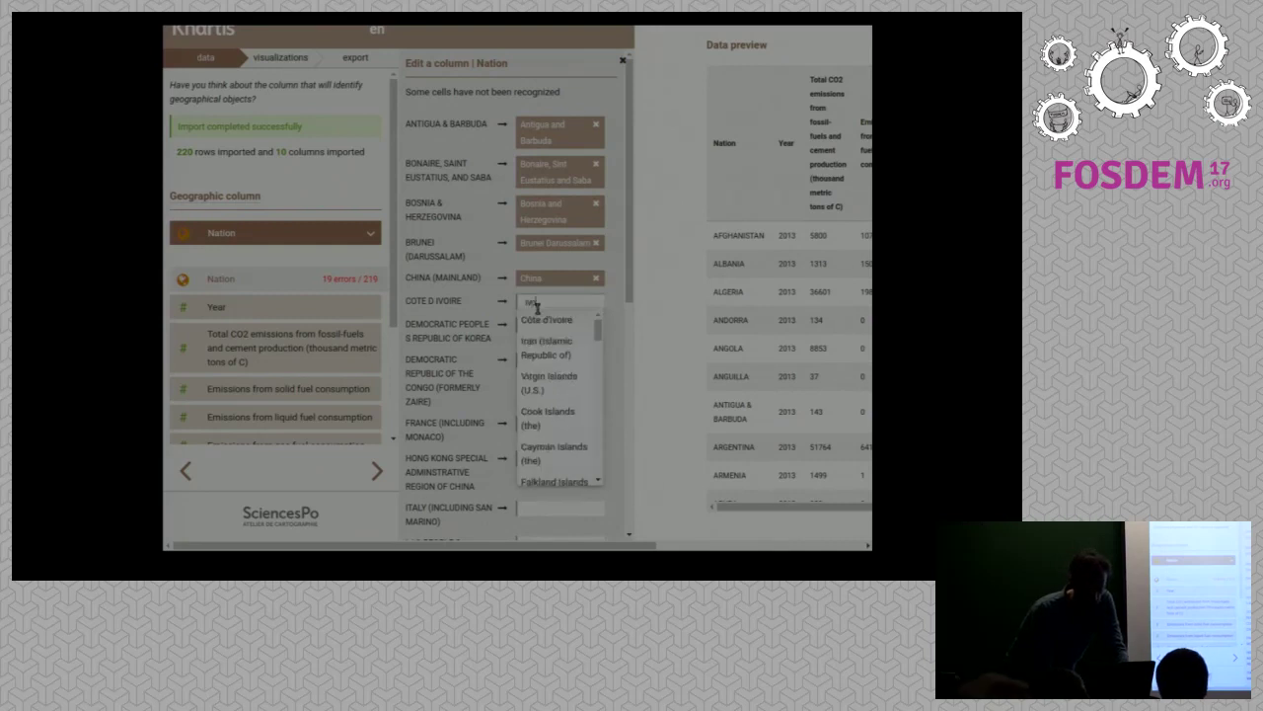
left_click(546, 317)
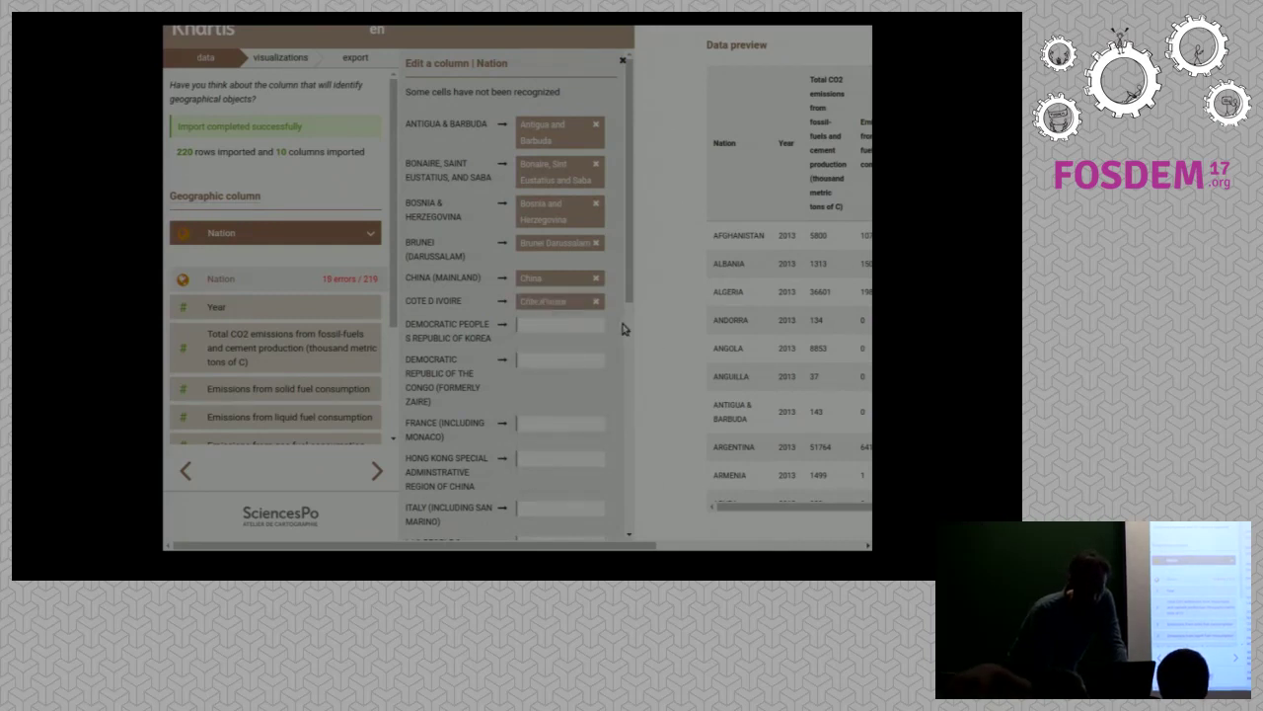
Filter the North Korea row's choices by 'korea', then switch to the French Khartis window.
scroll(624, 330, "down", 3)
left_click(530, 176)
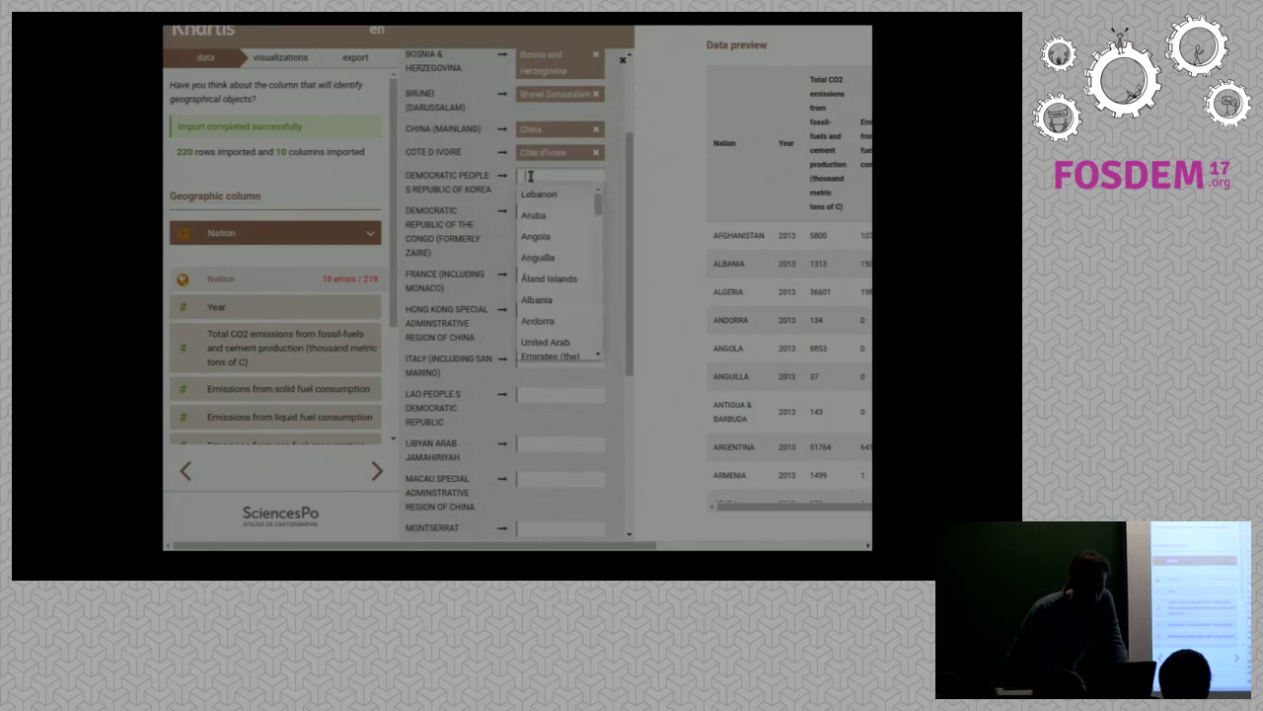
type("korea")
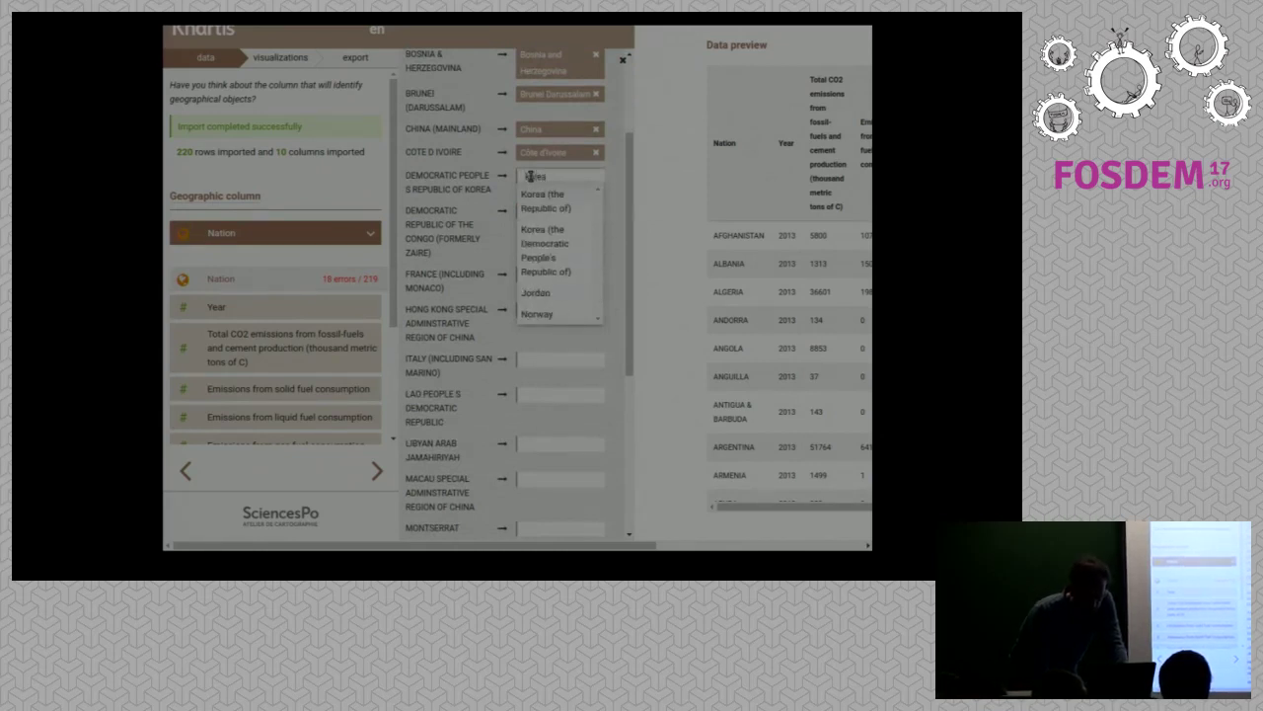
key("Down")
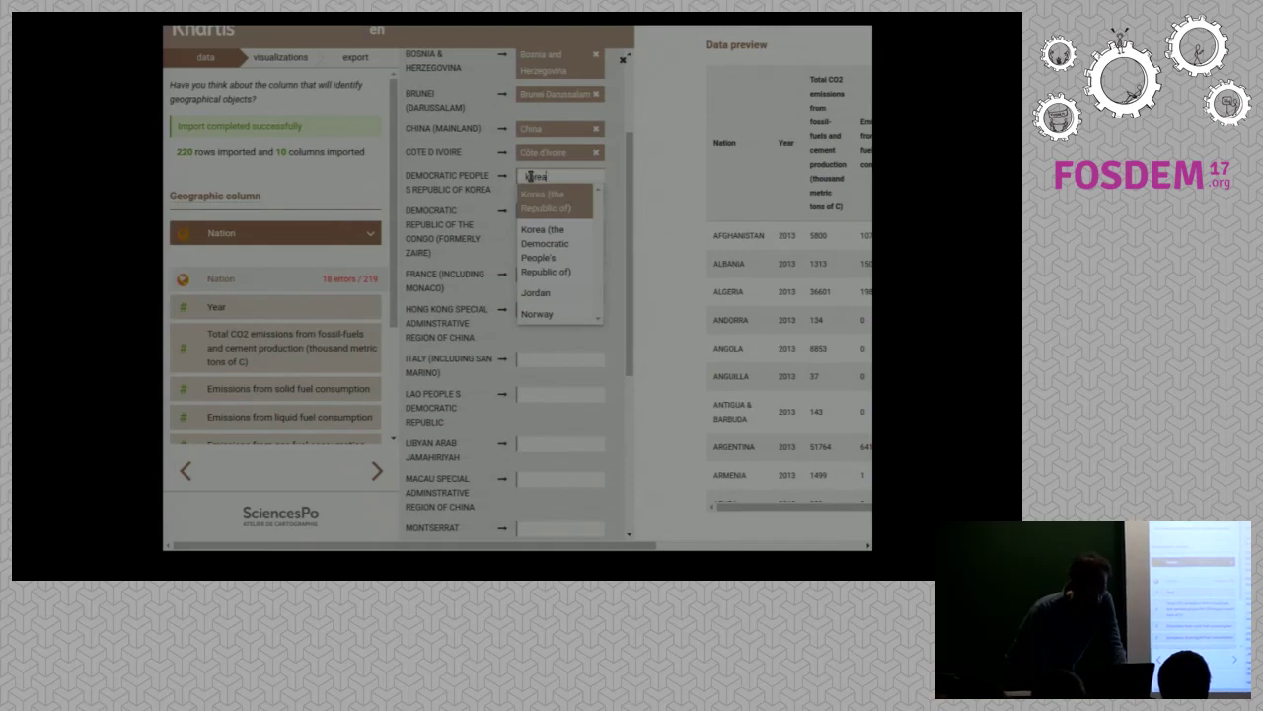
key("alt+Tab")
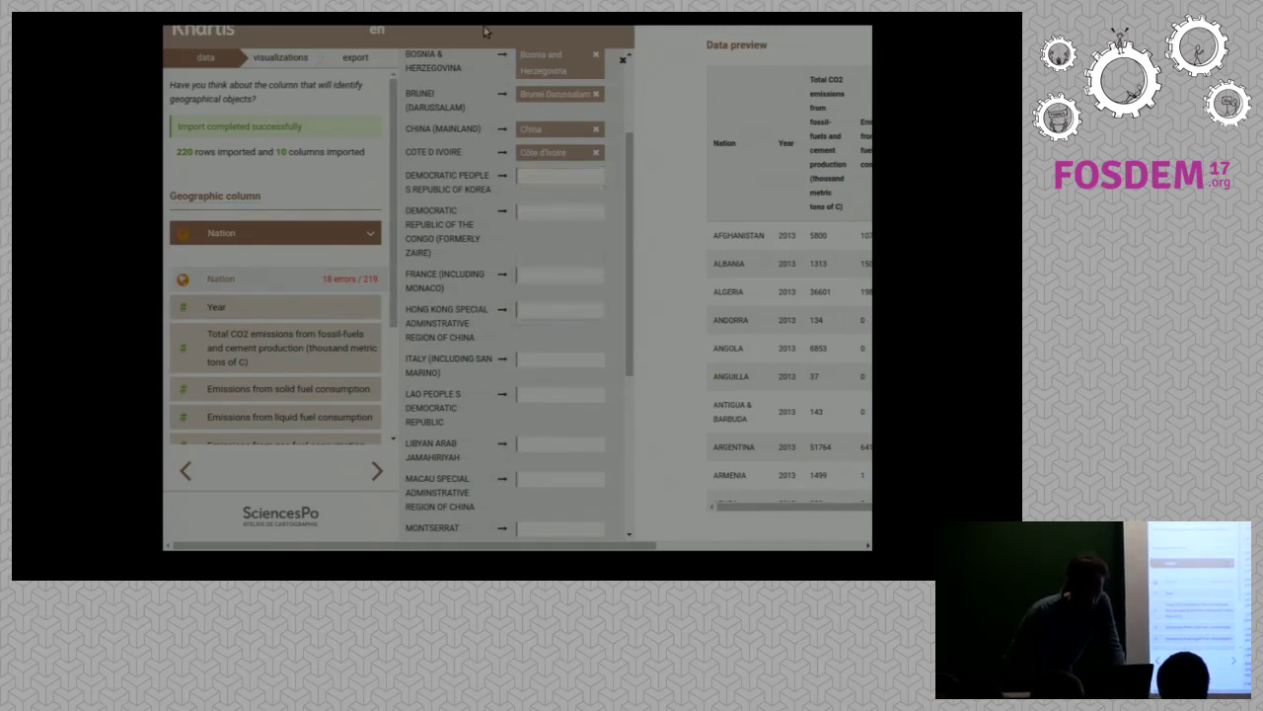
key("alt+Tab")
key("alt+Tab")
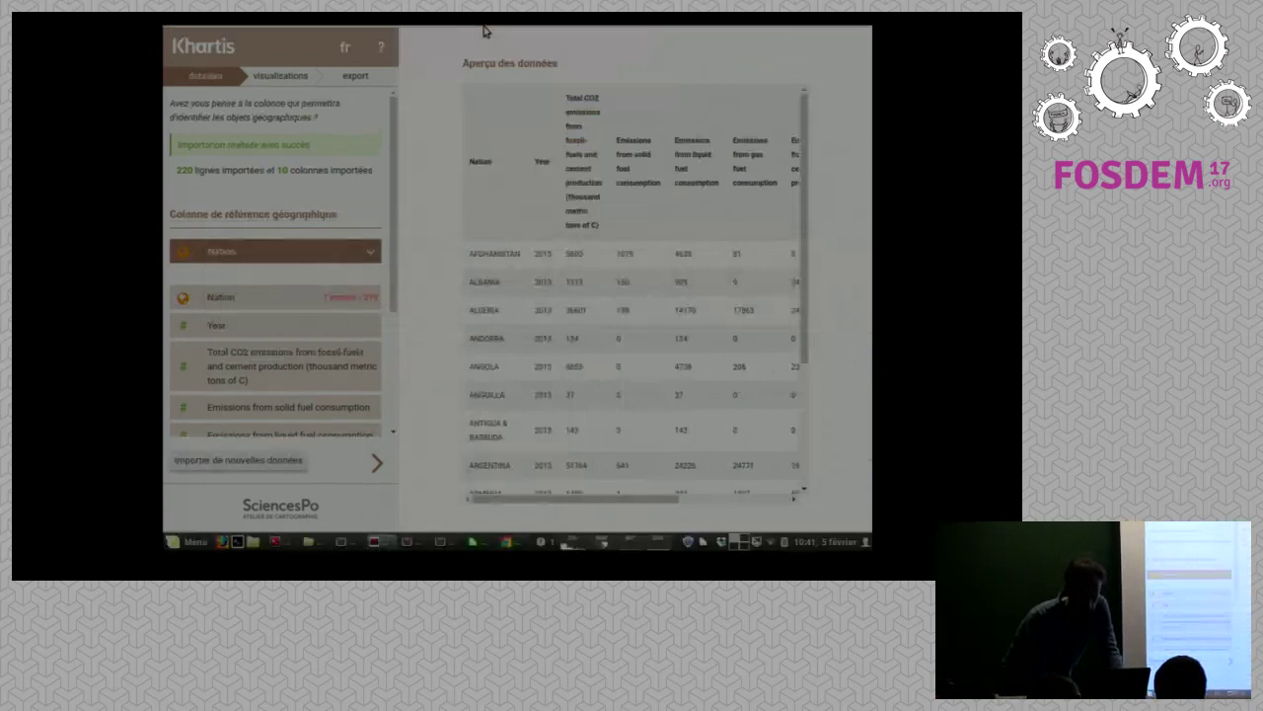
Review the Nation column's unrecognised cells, with only Montserrat left unmatched.
left_click(302, 298)
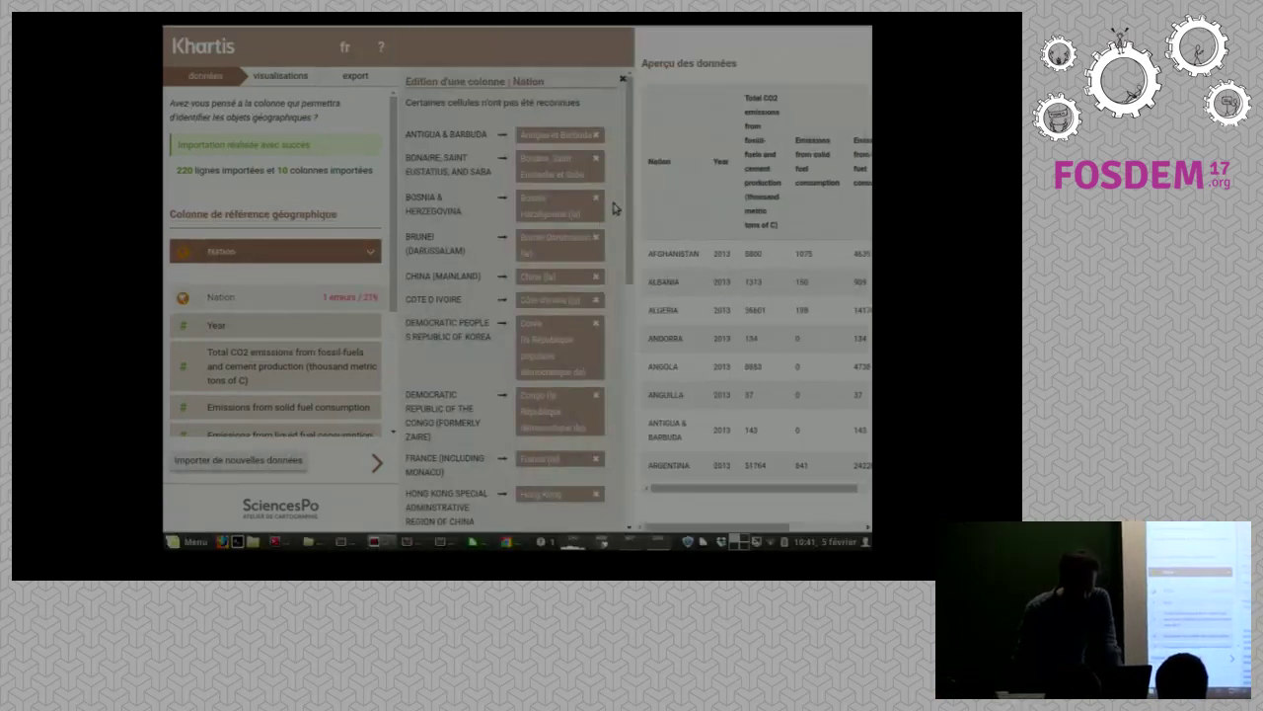
scroll(614, 202, "down", 5)
scroll(613, 202, "down", 2)
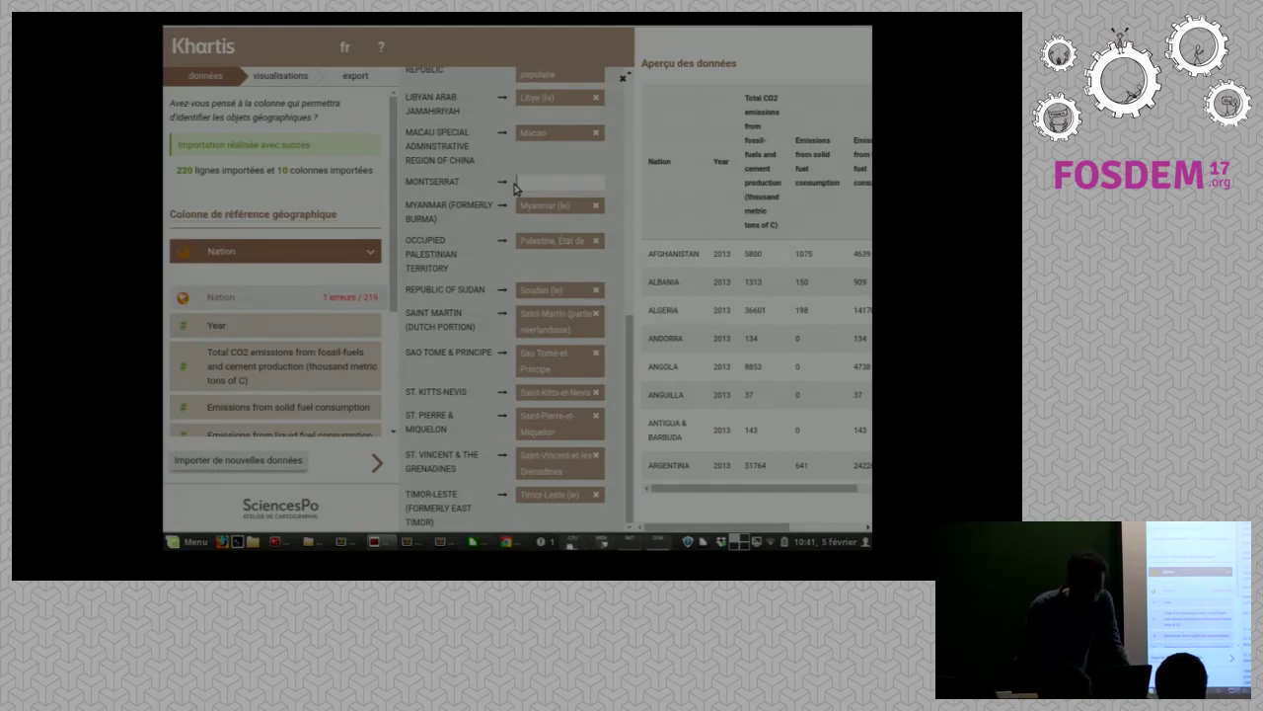
scroll(388, 311, "down", 3)
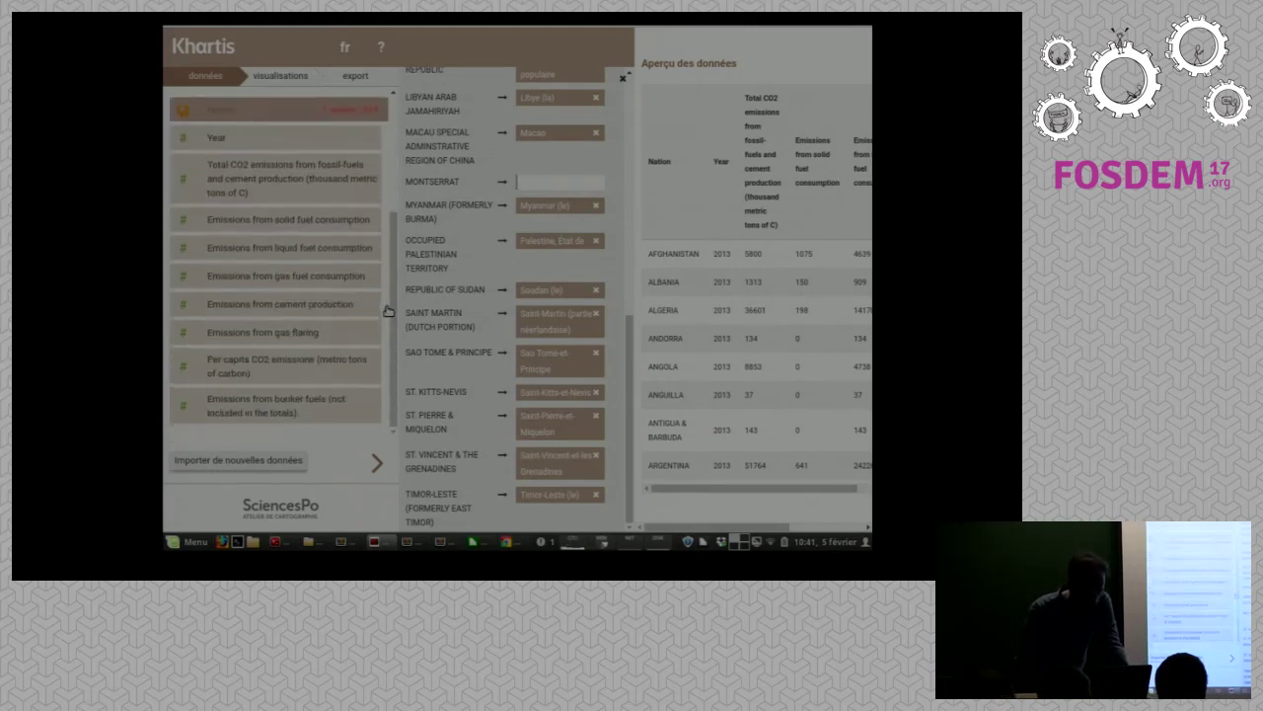
scroll(388, 310, "up", 4)
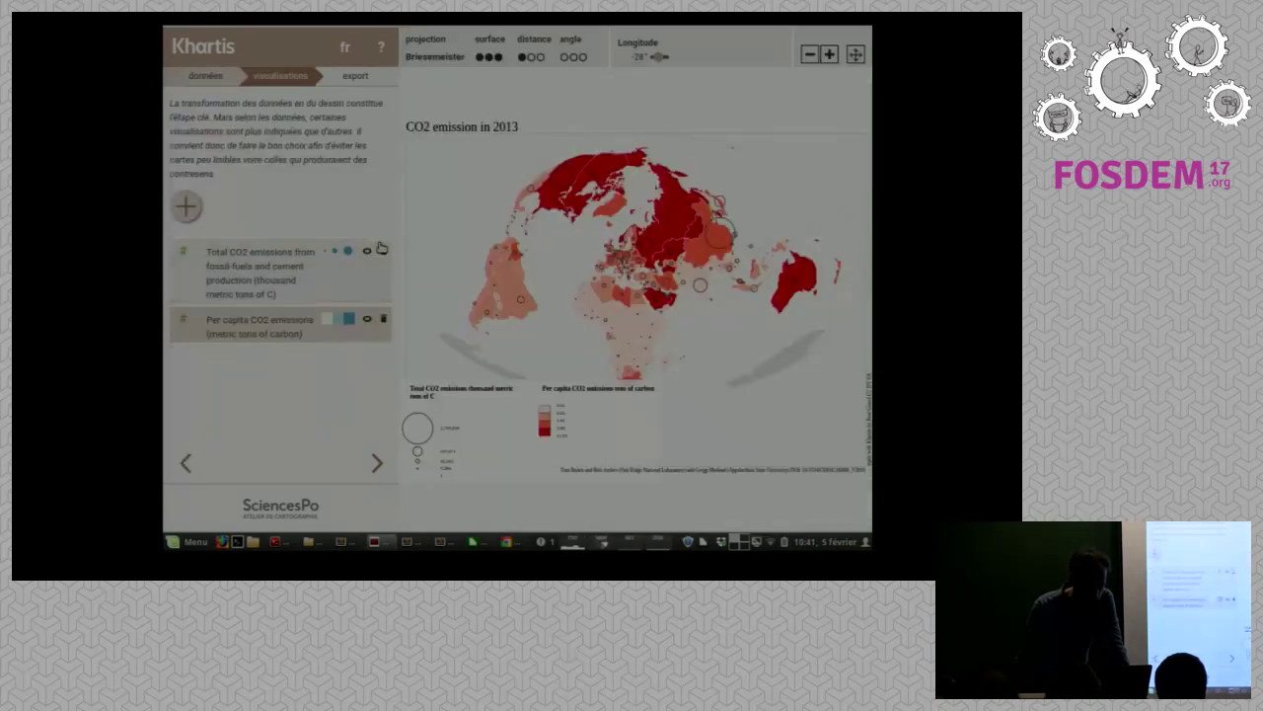
Delete the Total CO2 emissions and per-capita layers, then zoom out to the whole world.
left_click(383, 251)
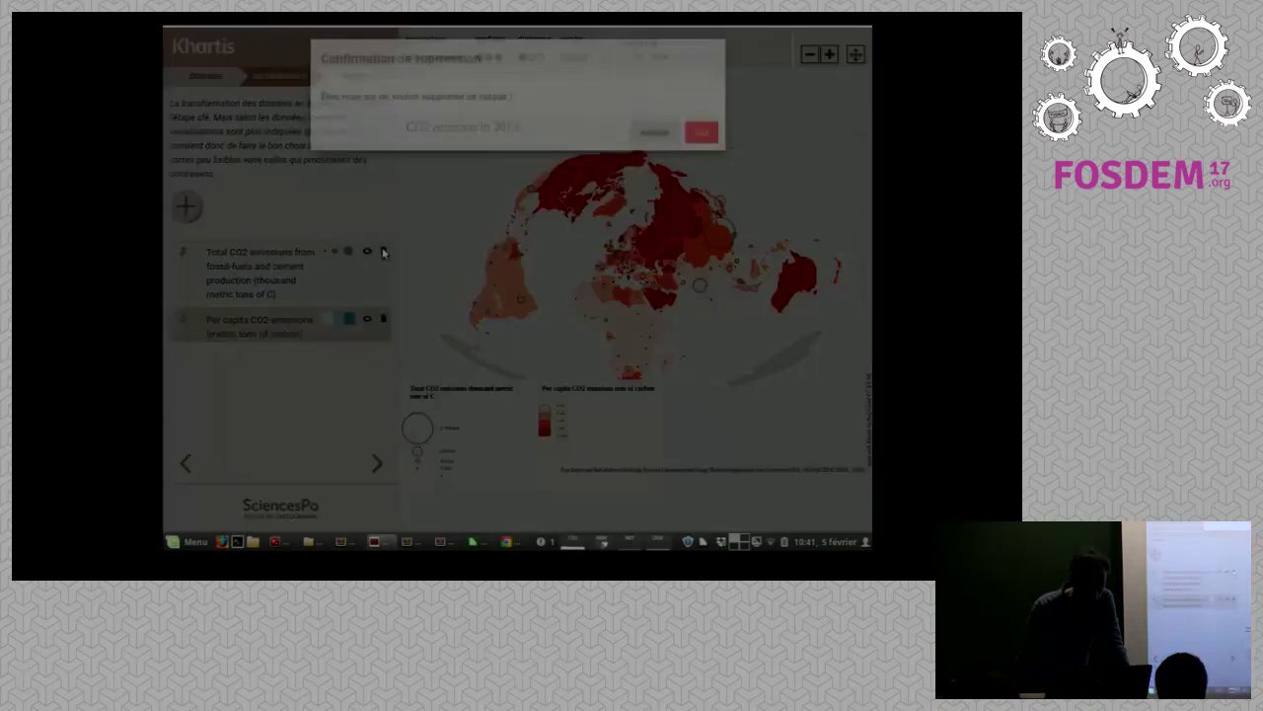
left_click(701, 132)
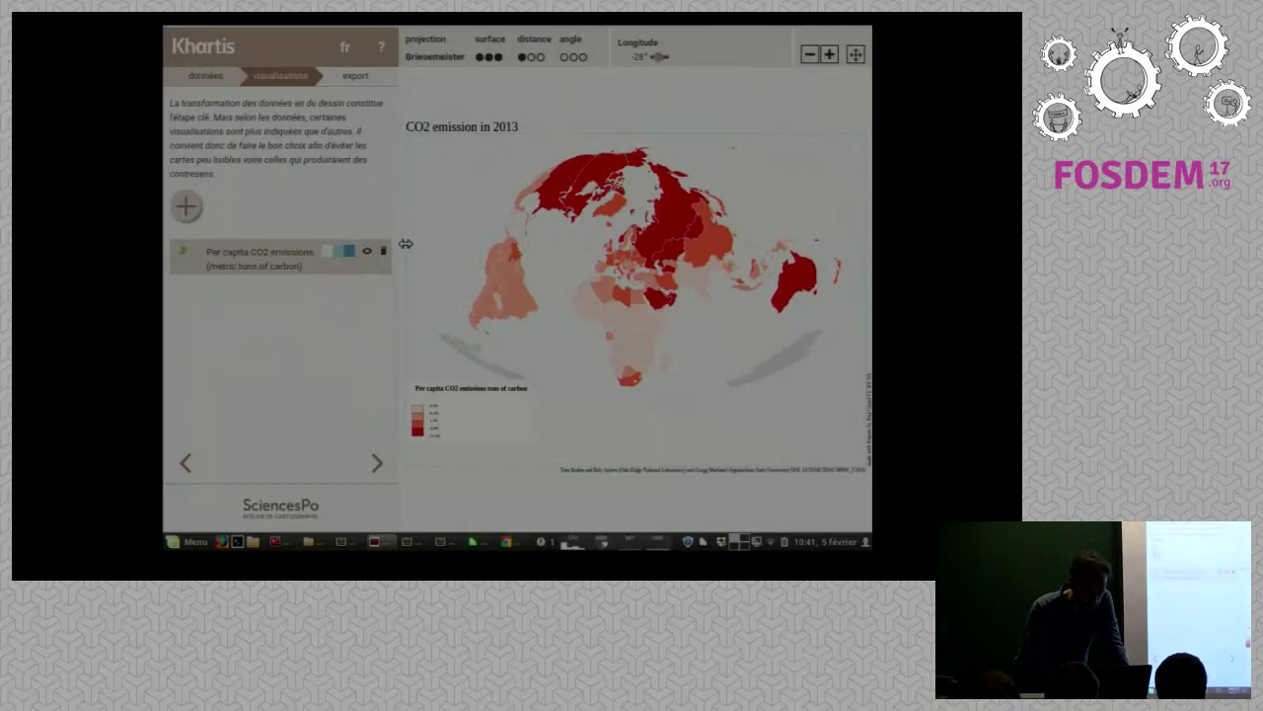
left_click(383, 251)
left_click(700, 141)
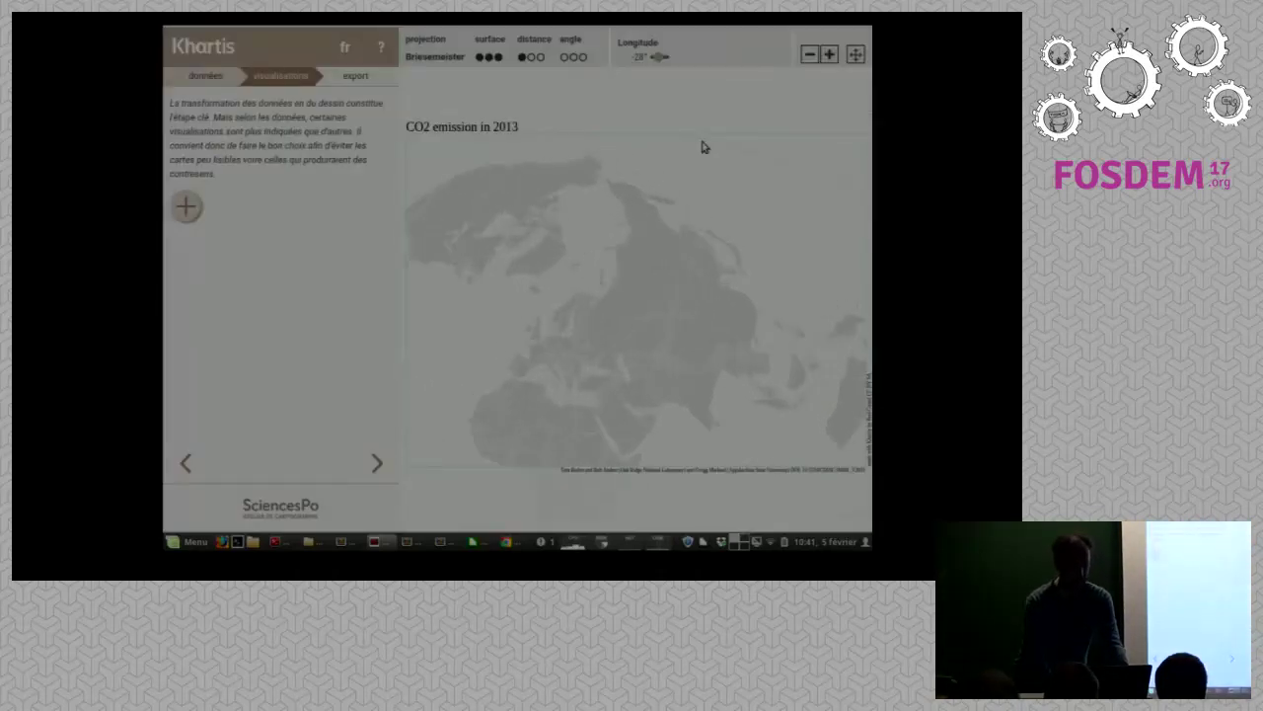
left_click(810, 56)
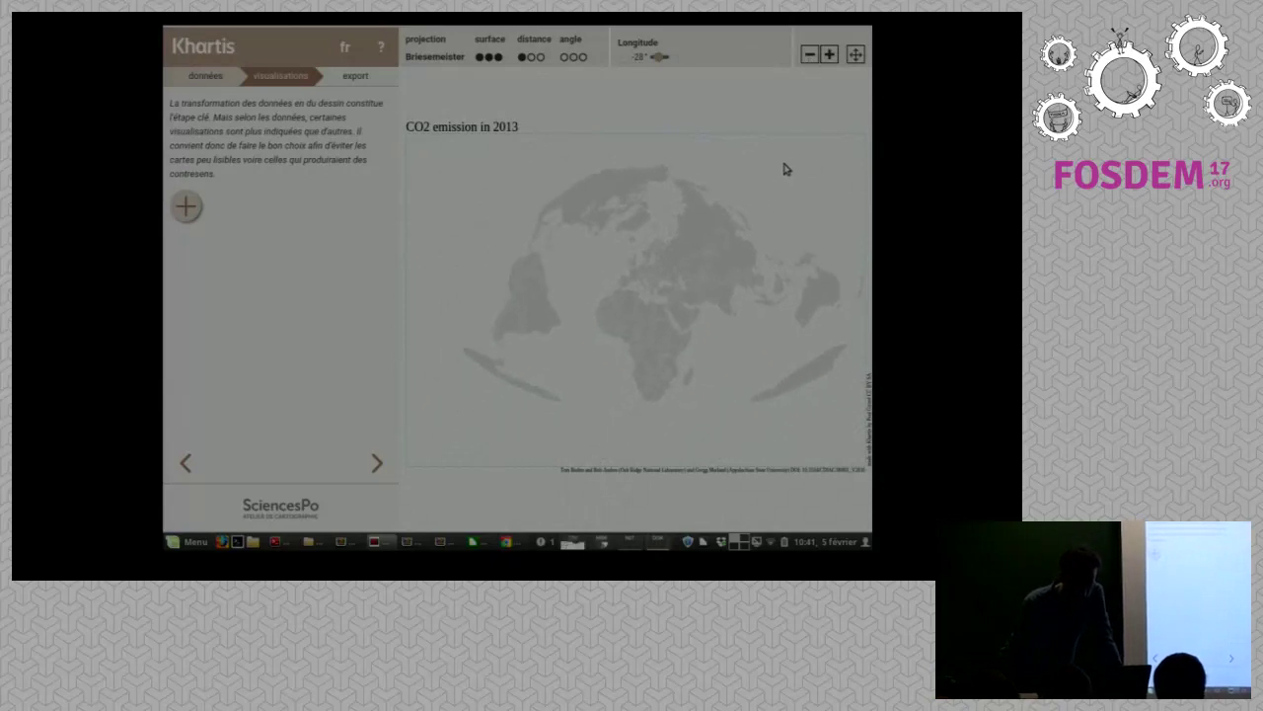
Keep the Briesemeister projection and recentre the map by changing its longitude to -17°.
left_click(513, 59)
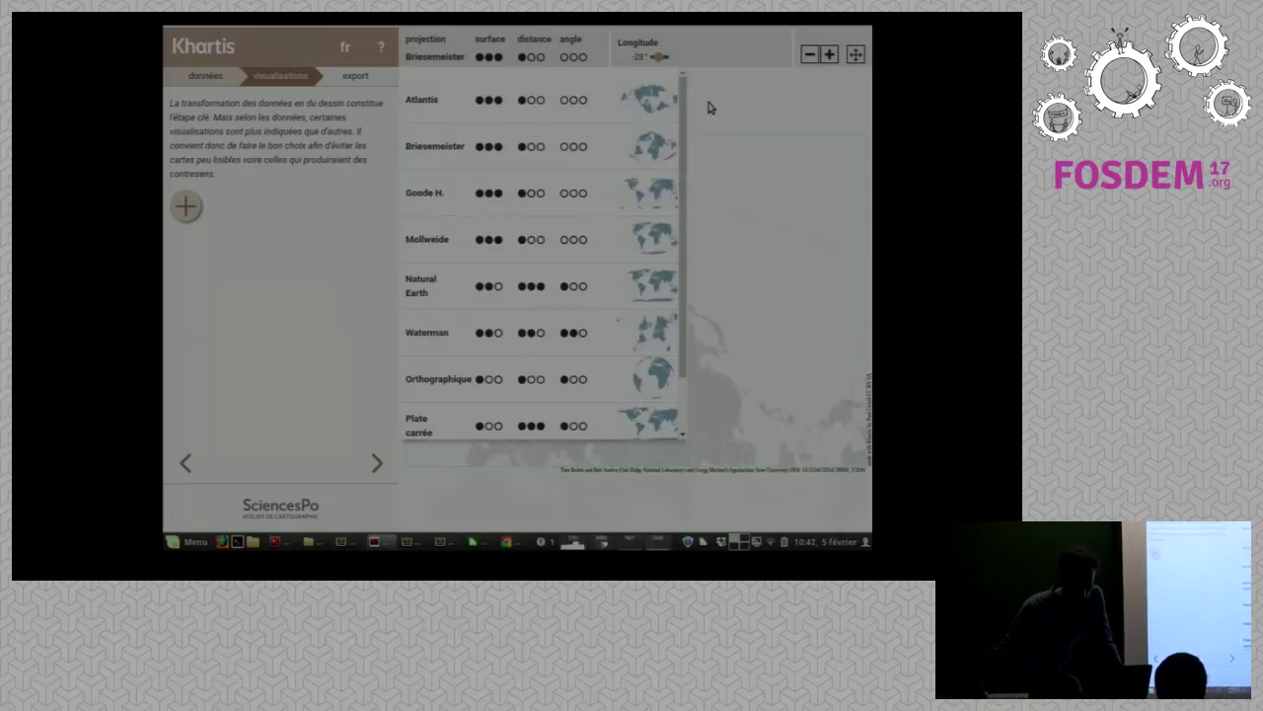
left_click(578, 59)
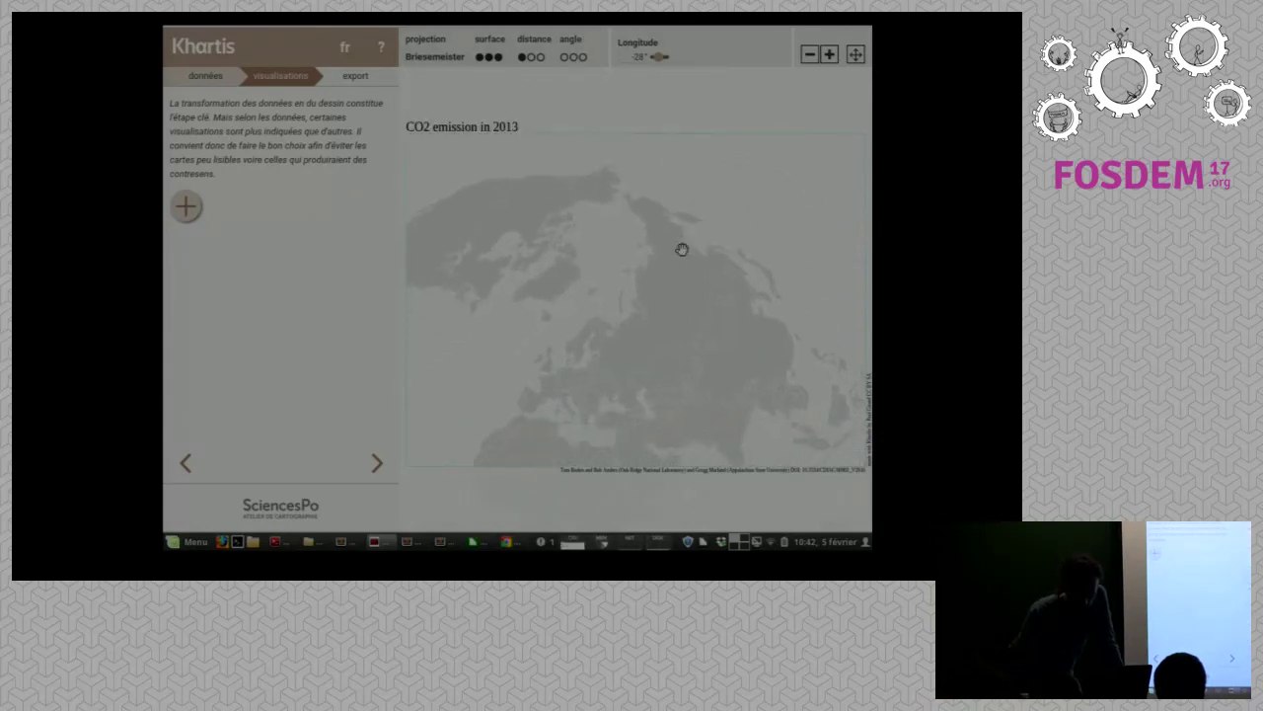
left_click(809, 54)
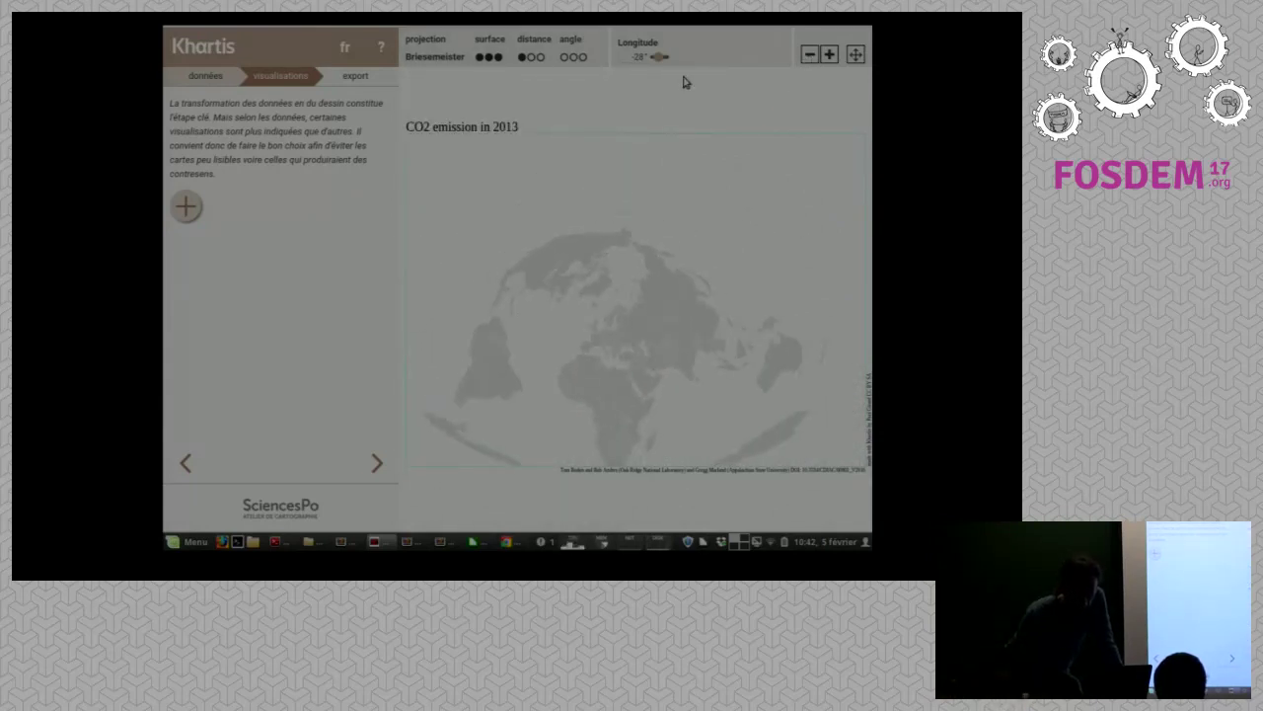
left_click_drag(655, 56, 658, 57)
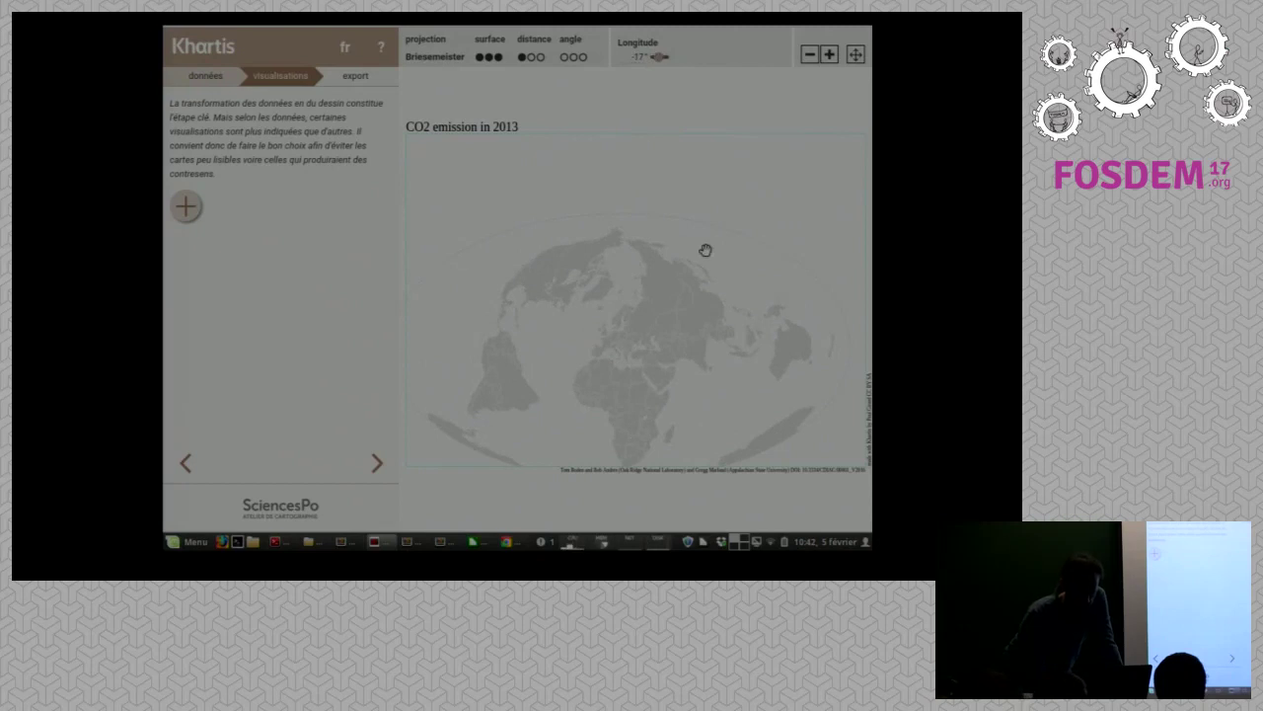
left_click_drag(570, 289, 602, 222)
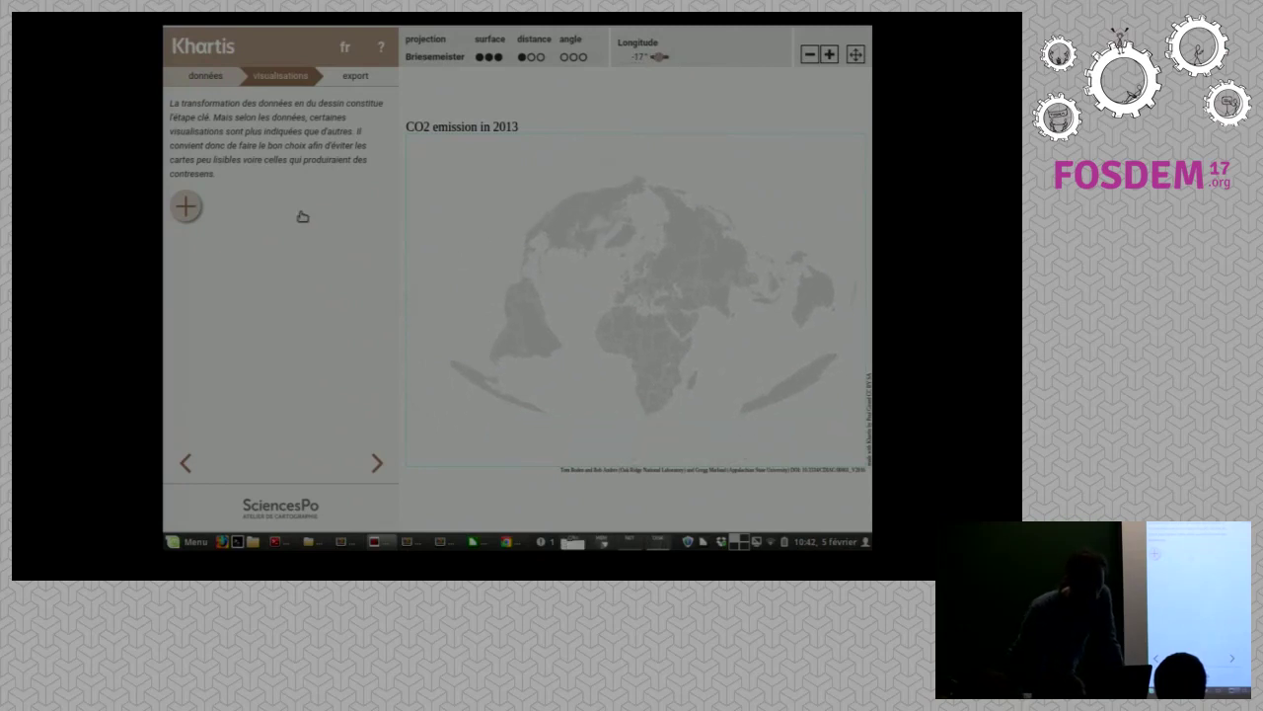
Add Per capita CO2 emissions (metric tons of carbon) as a new map layer.
left_click(187, 207)
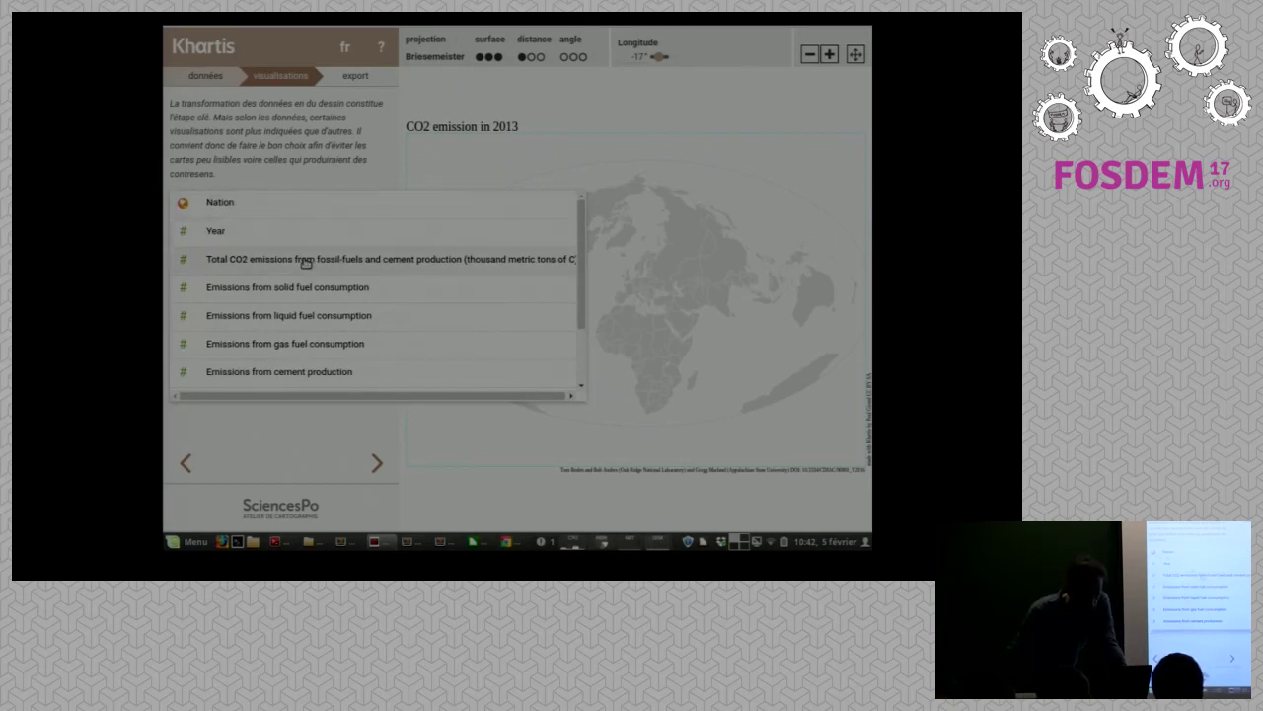
scroll(335, 265, "down", 2)
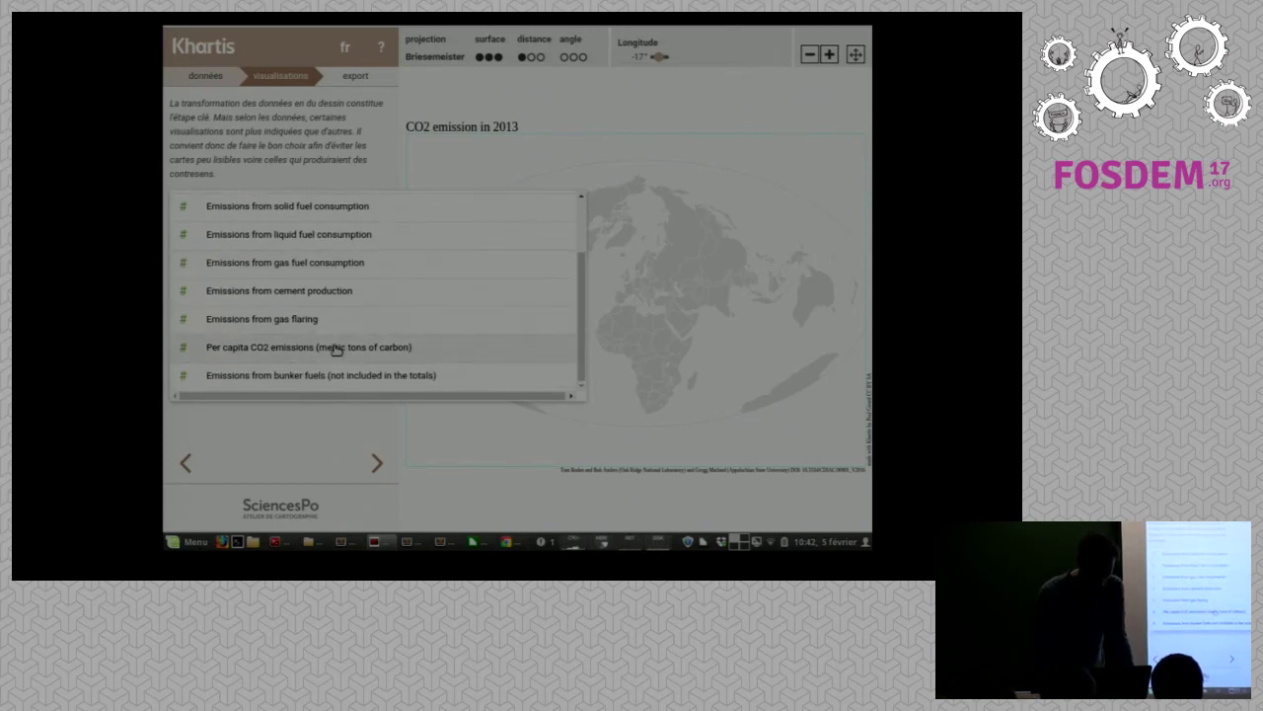
left_click(335, 347)
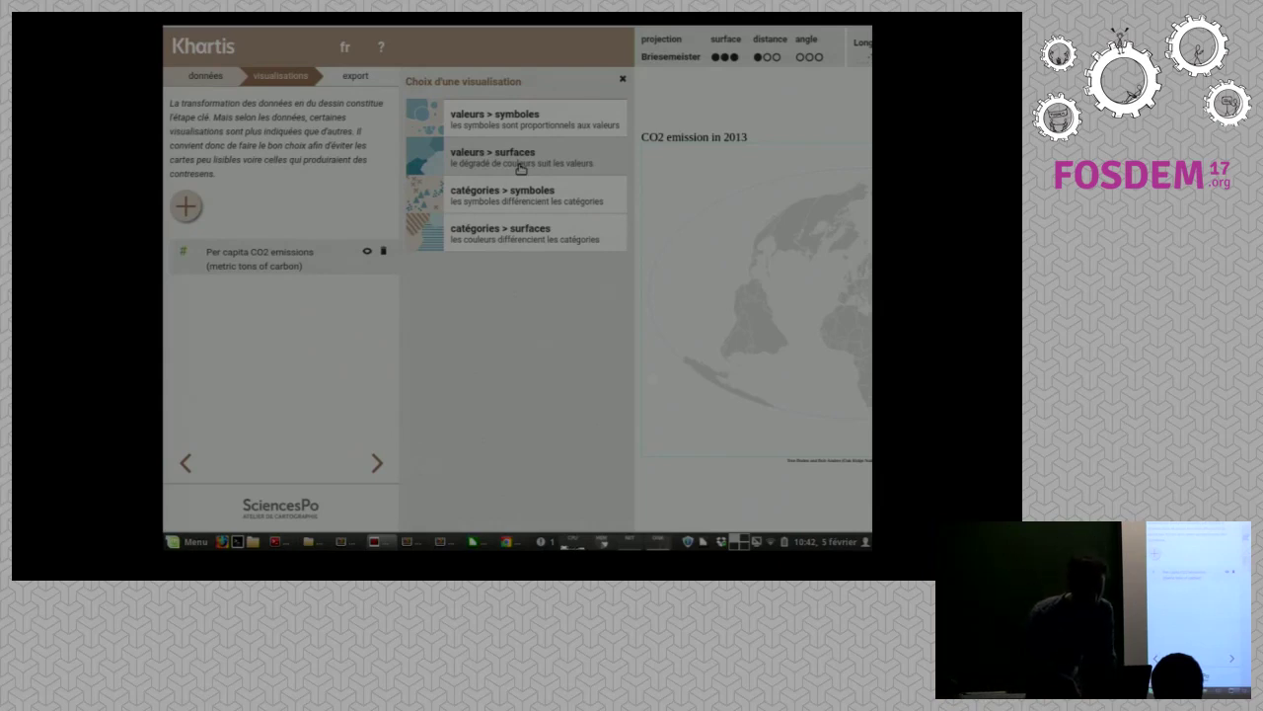
Switch the interface to English and show per-capita values as a values > areas choropleth.
left_click(352, 45)
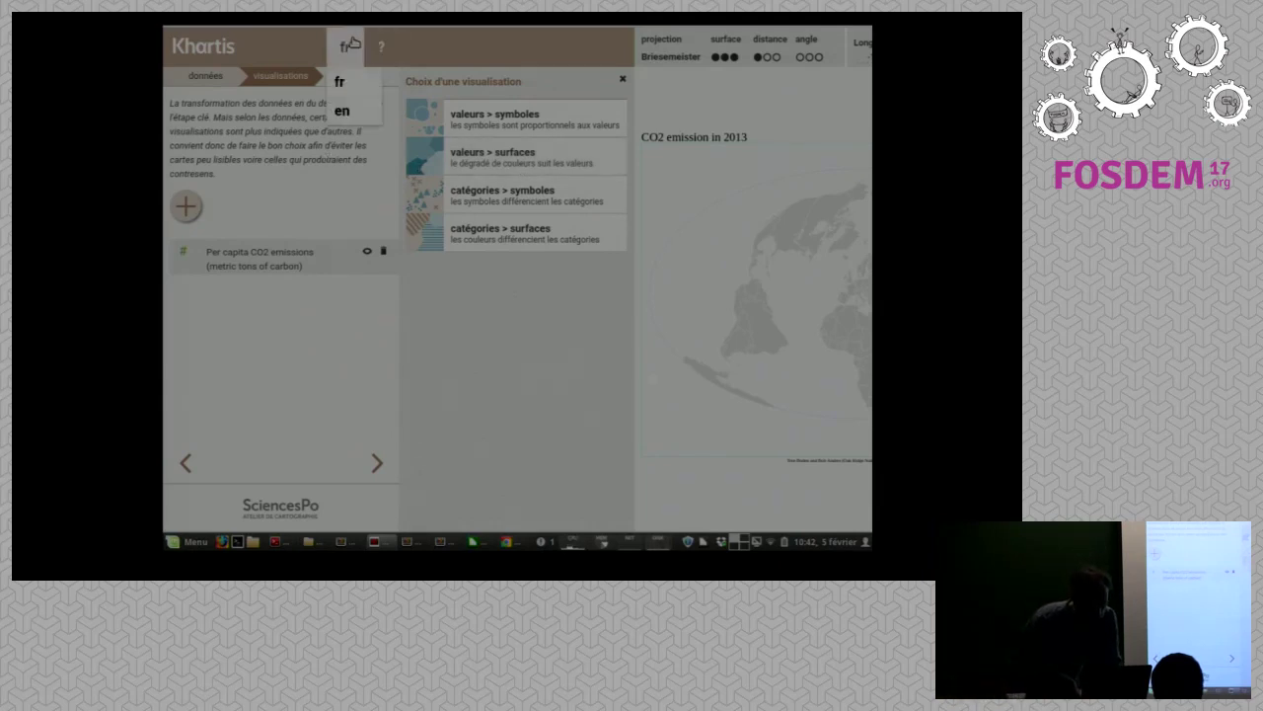
left_click(355, 111)
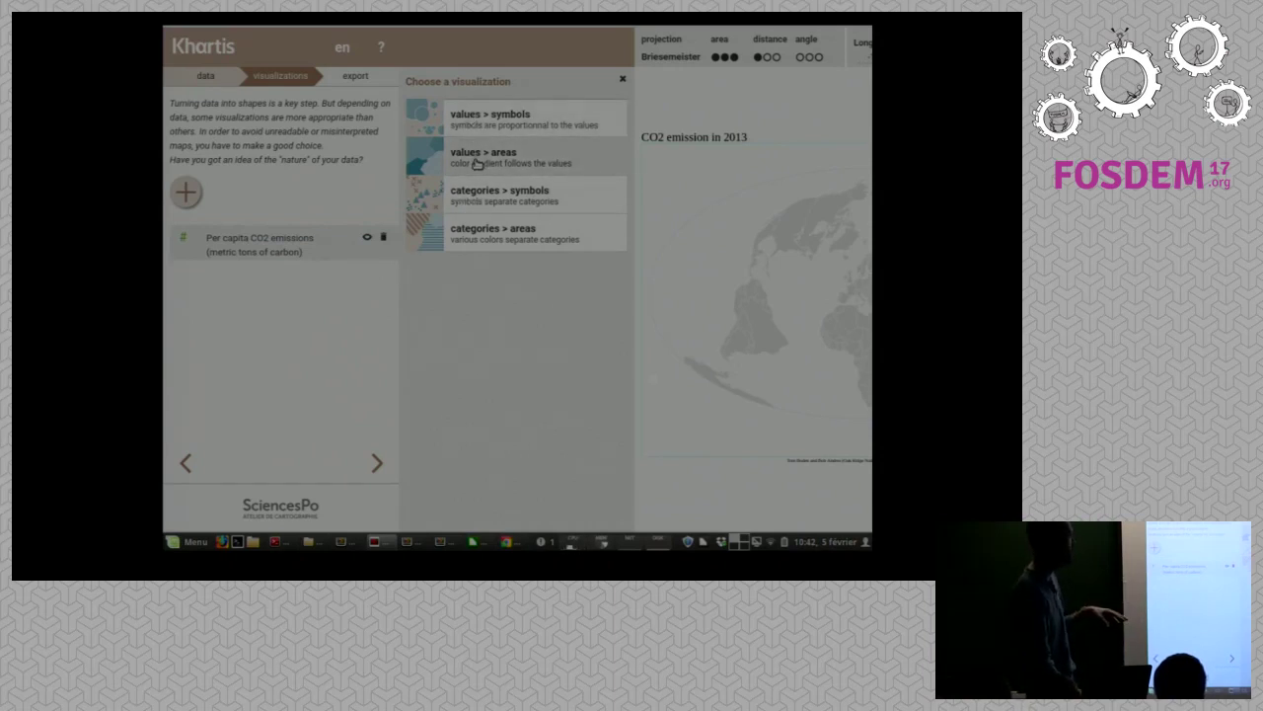
left_click(545, 154)
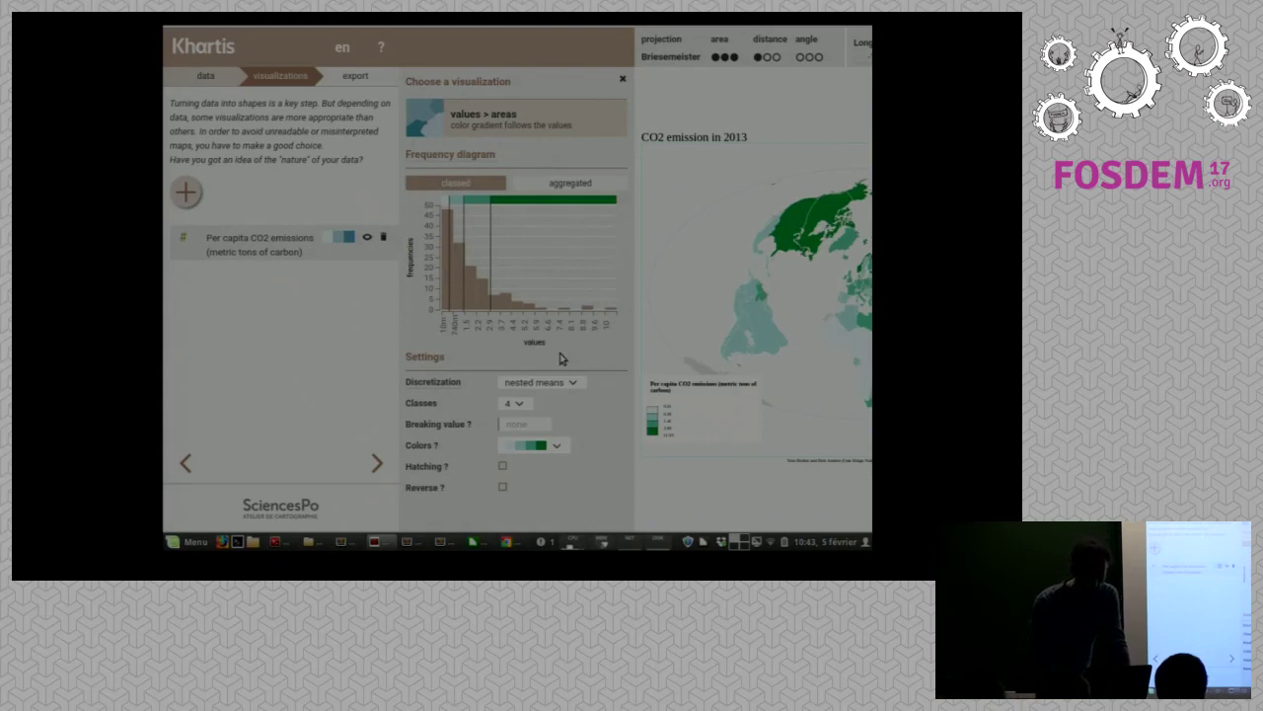
left_click(546, 383)
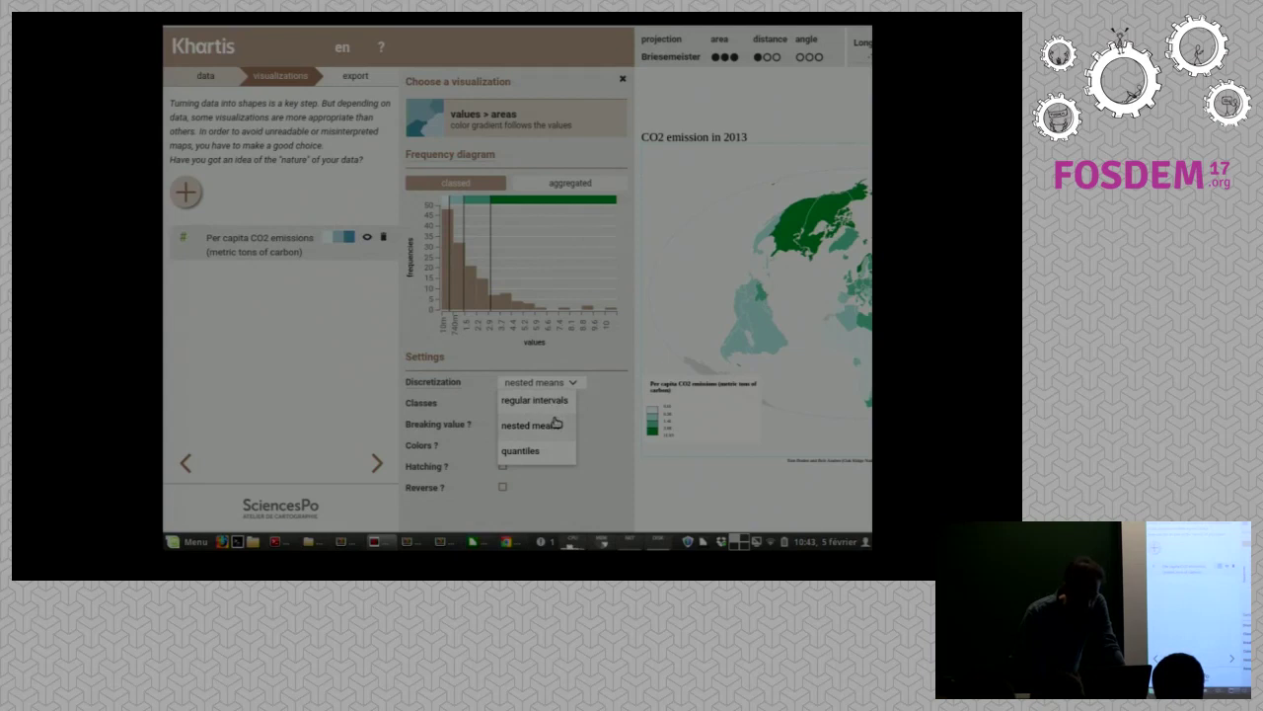
left_click(583, 446)
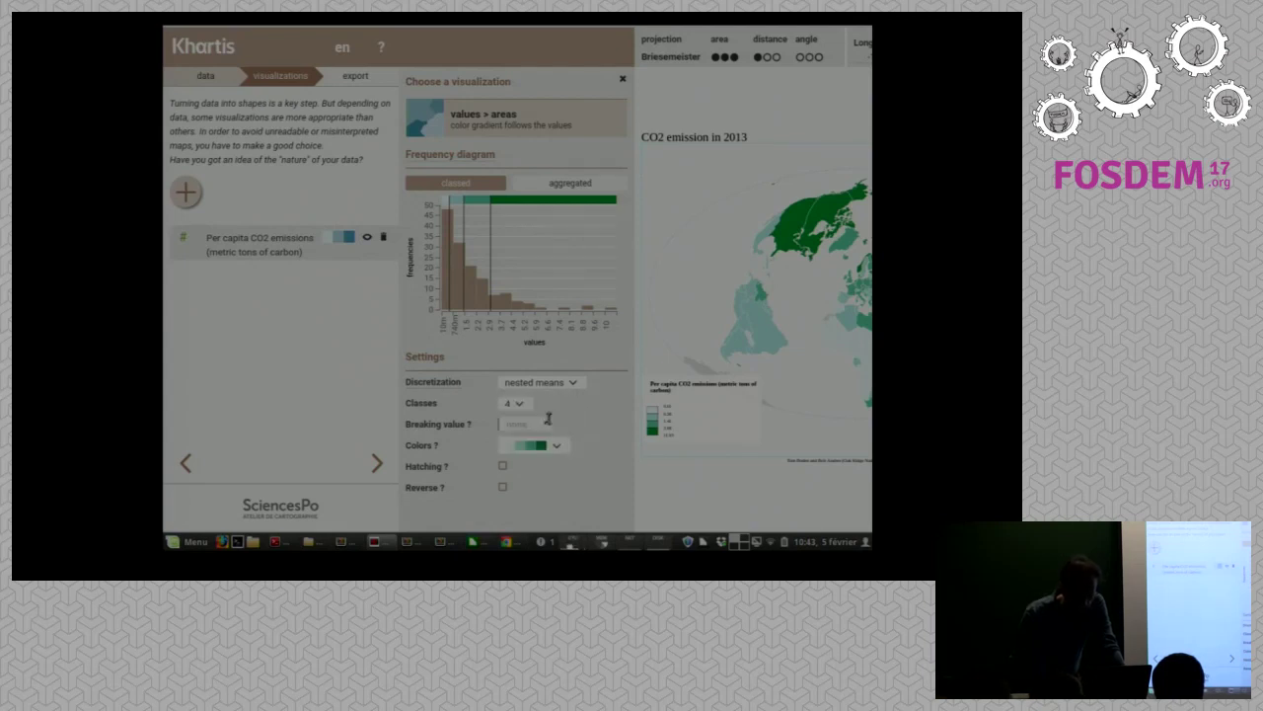
left_click(530, 383)
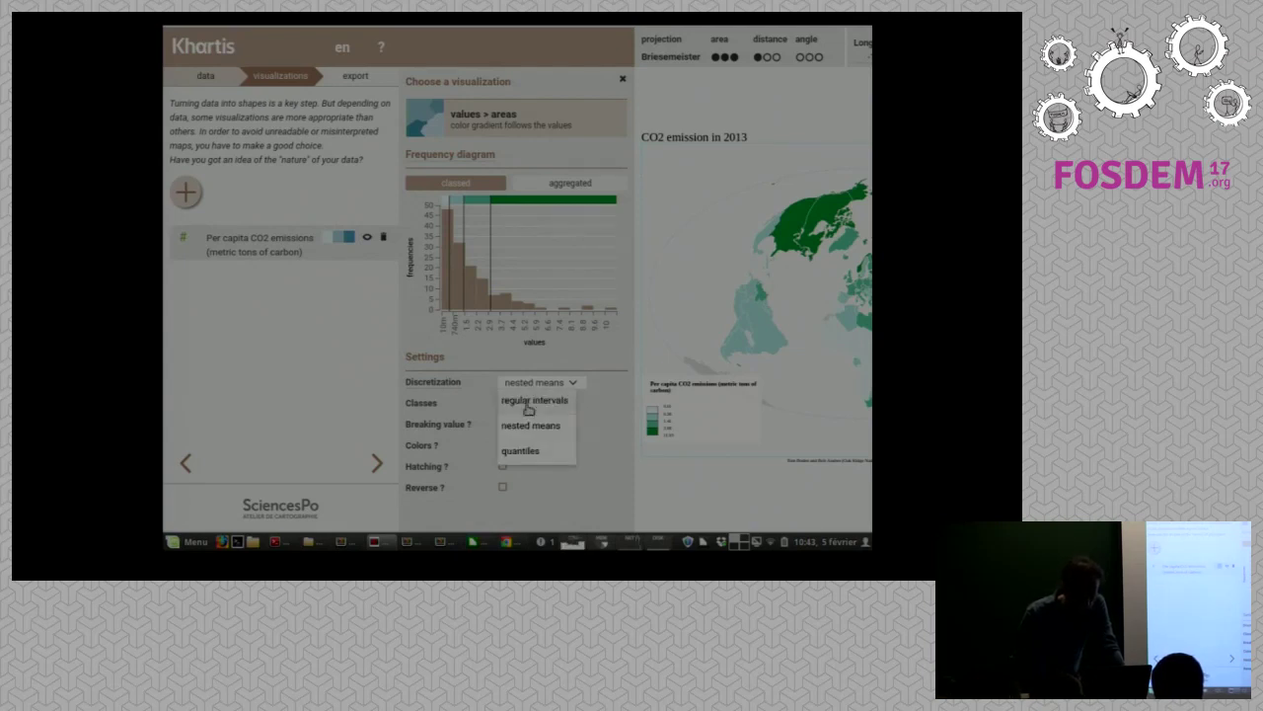
left_click(526, 445)
left_click(517, 403)
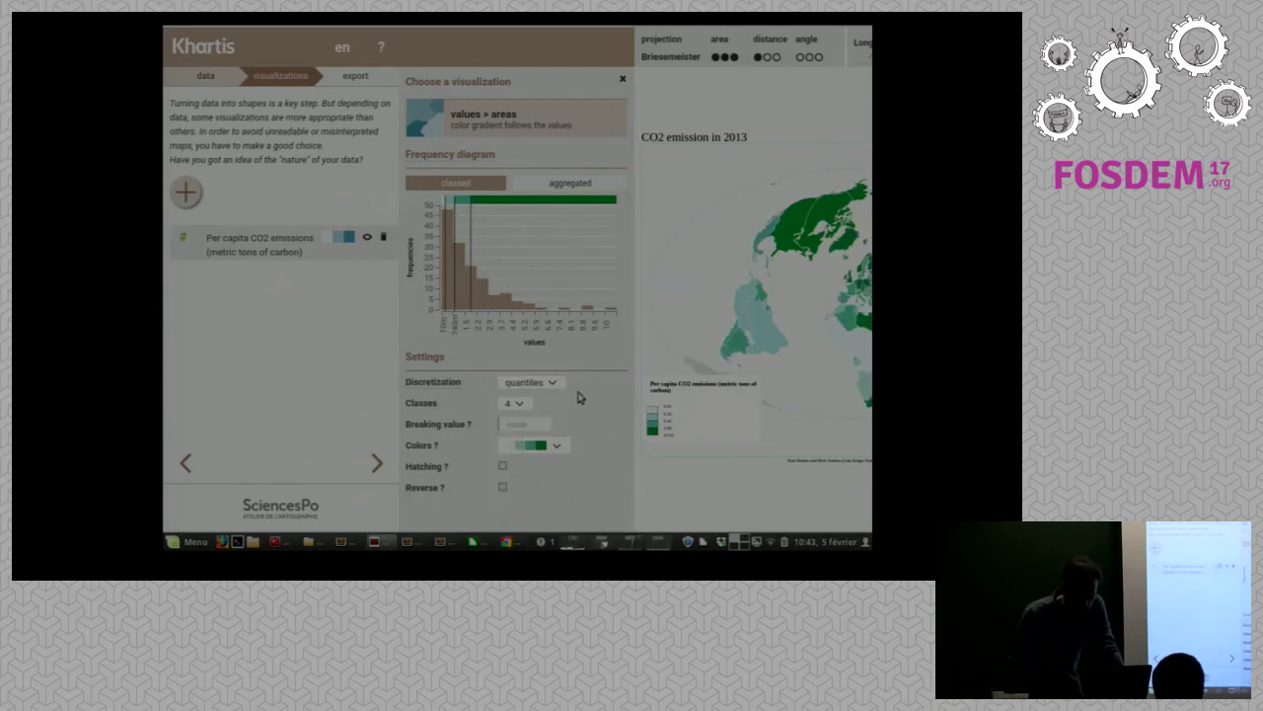
left_click(523, 383)
left_click(523, 416)
Apply the red colour ramp to the per-capita CO2 choropleth.
left_click(565, 454)
scroll(590, 450, "down", 2)
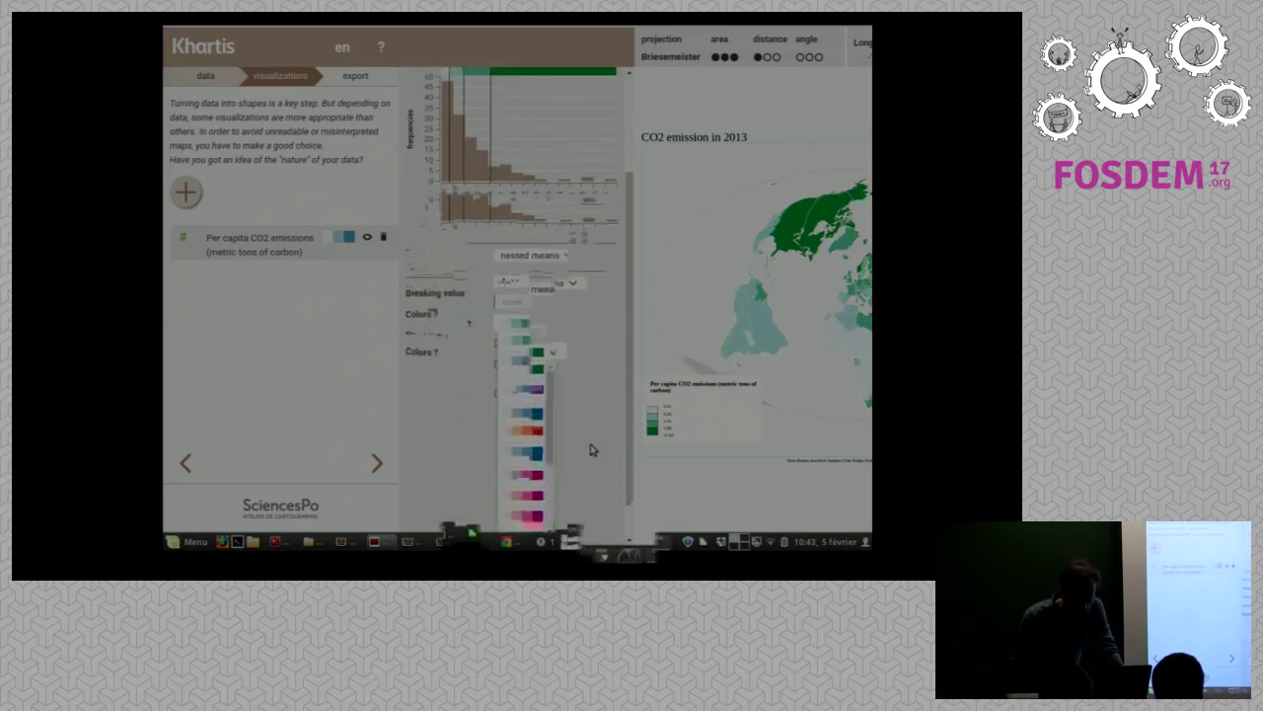
scroll(525, 454, "up", 2)
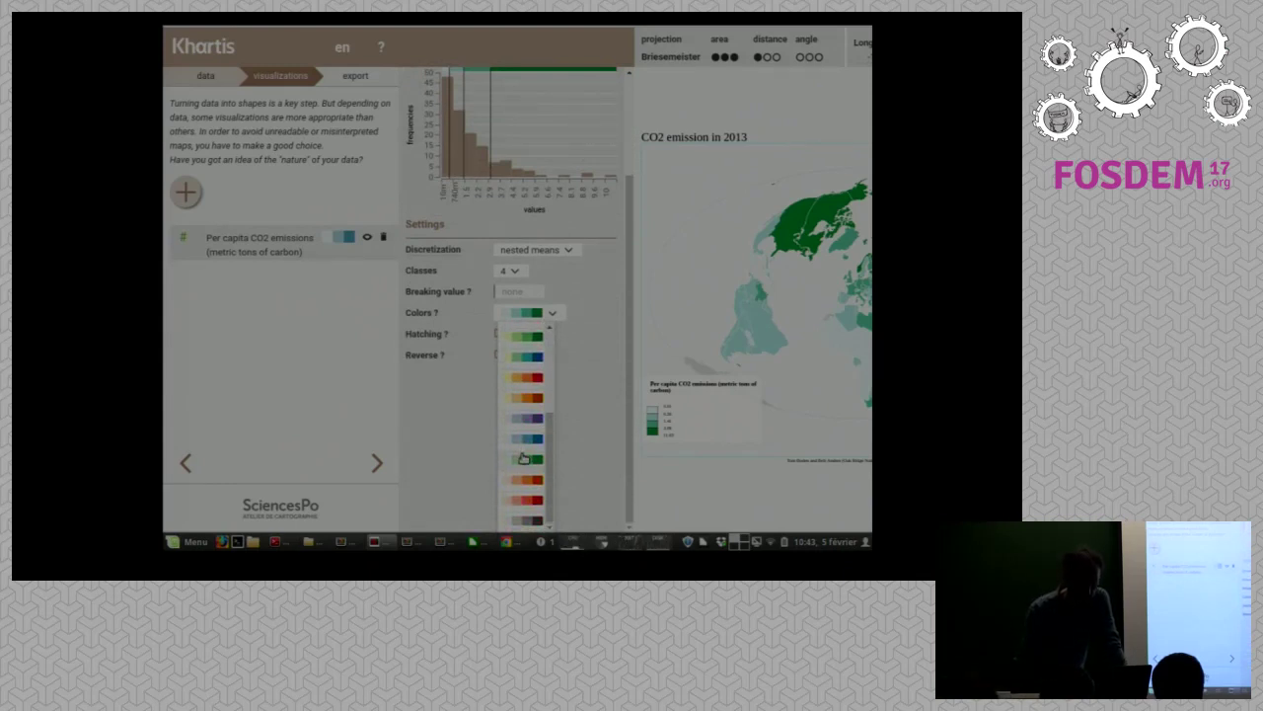
scroll(523, 454, "up", 5)
left_click(592, 445)
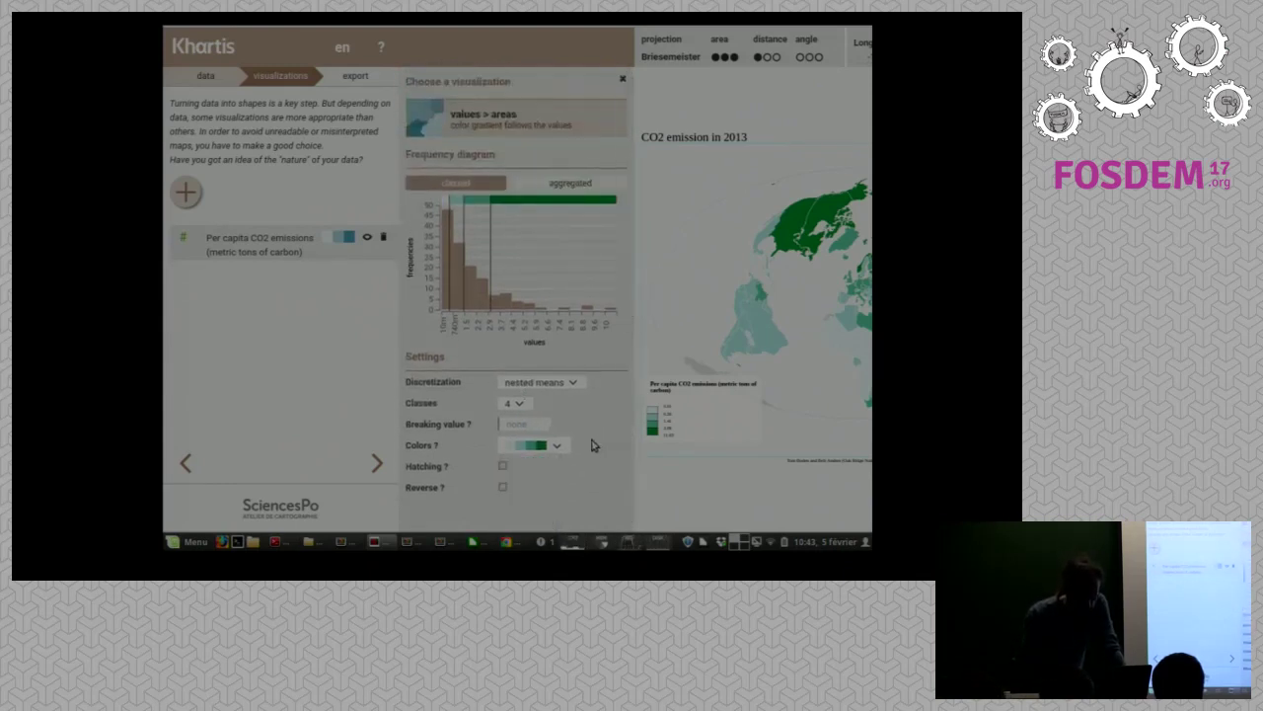
left_click(562, 449)
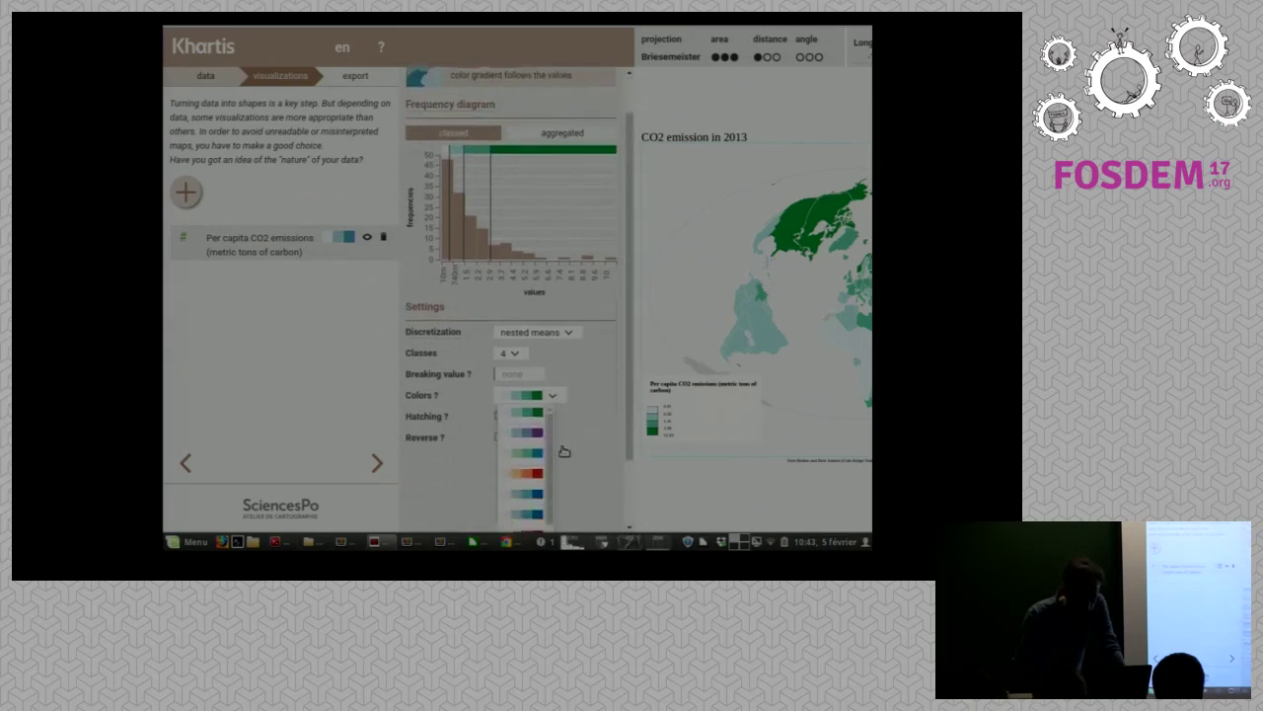
scroll(565, 451, "down", 2)
scroll(533, 439, "down", 1)
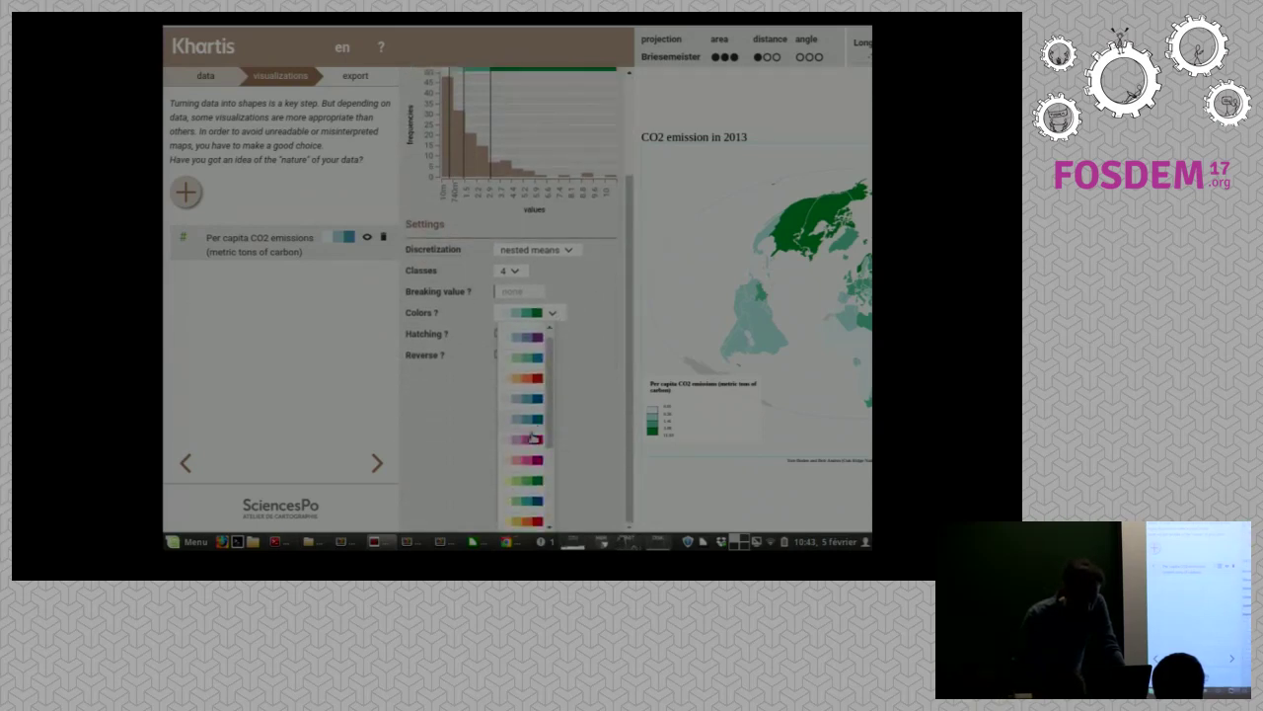
scroll(533, 438, "down", 2)
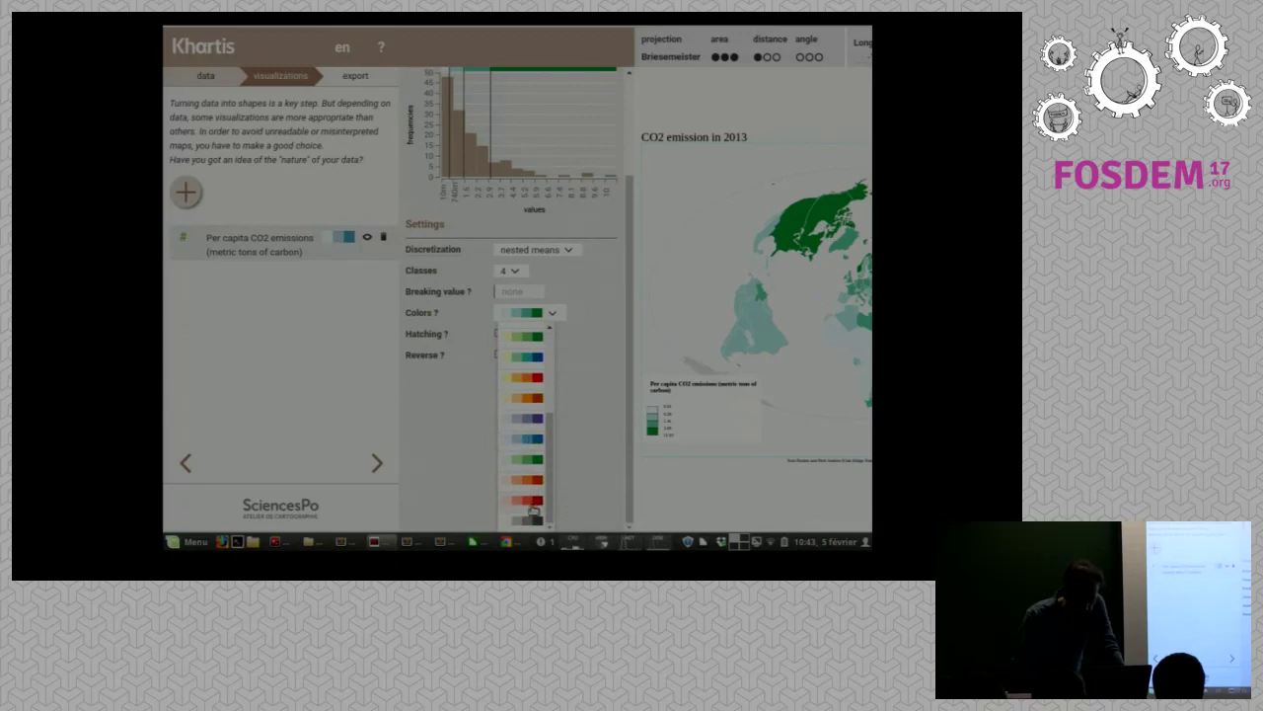
left_click(533, 498)
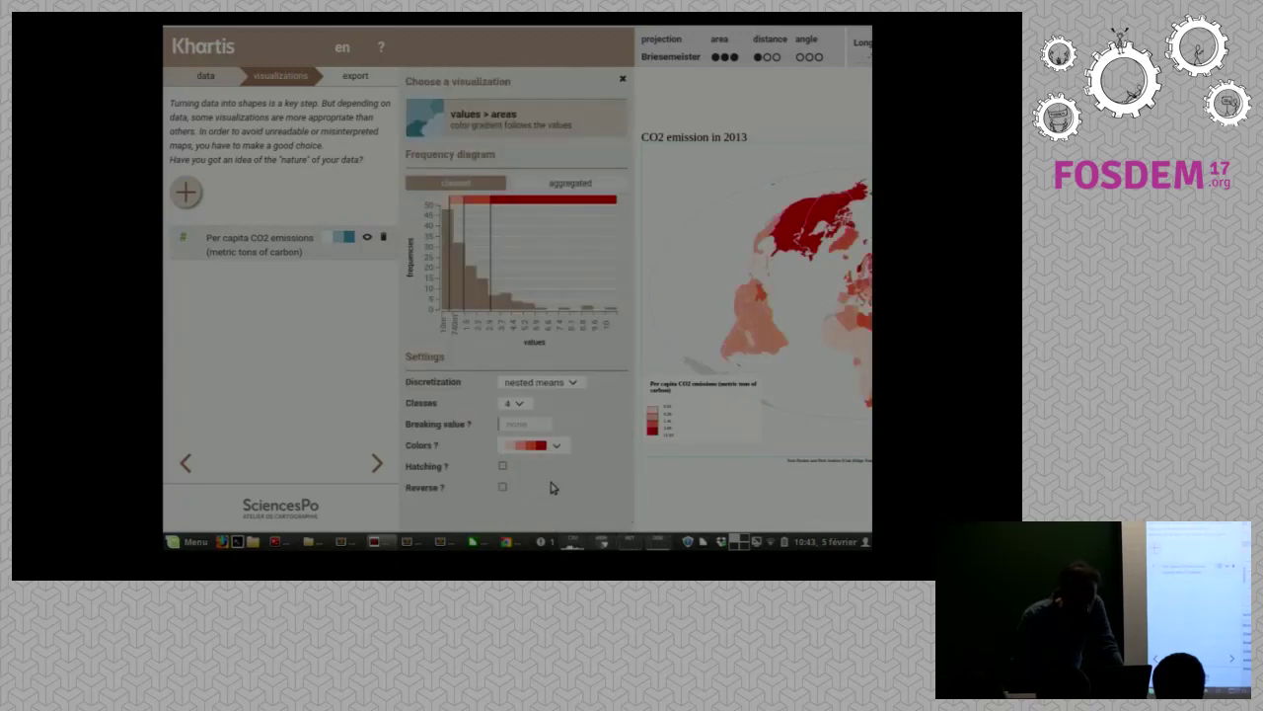
Try hatching, ramp reversal and the cumulative frequency curve, reverting each to the original.
left_click(503, 467)
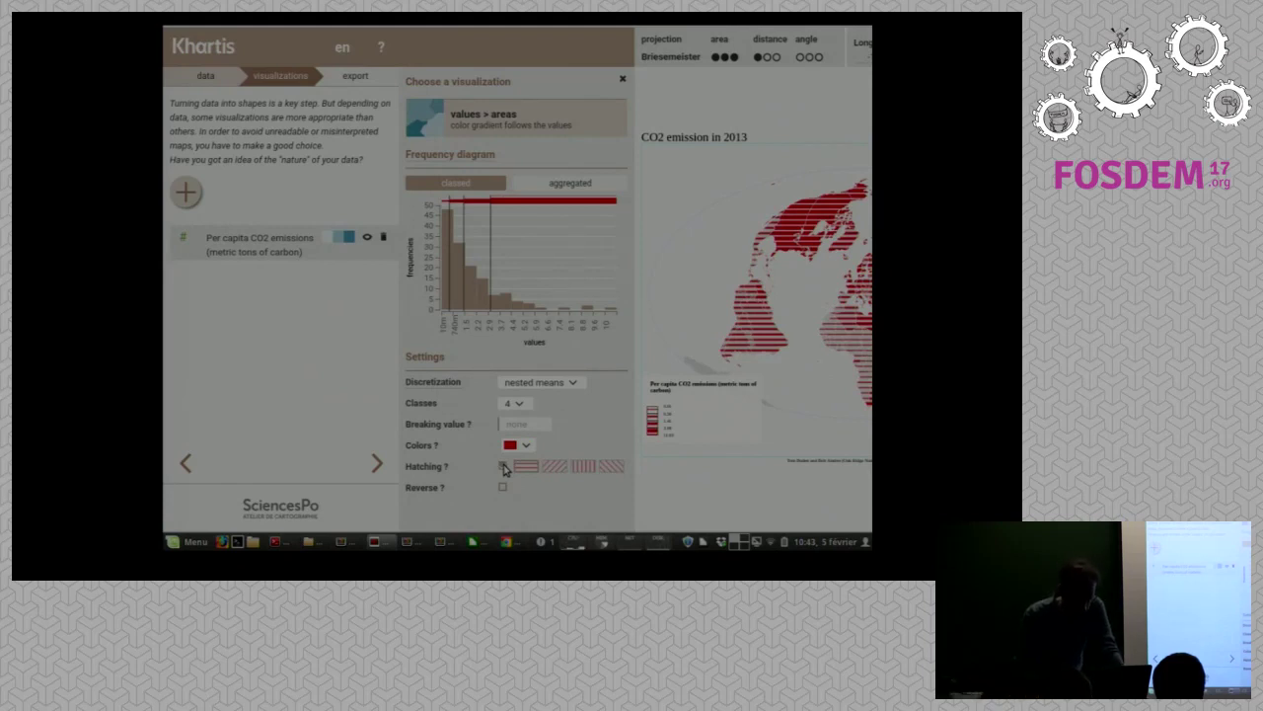
left_click(503, 466)
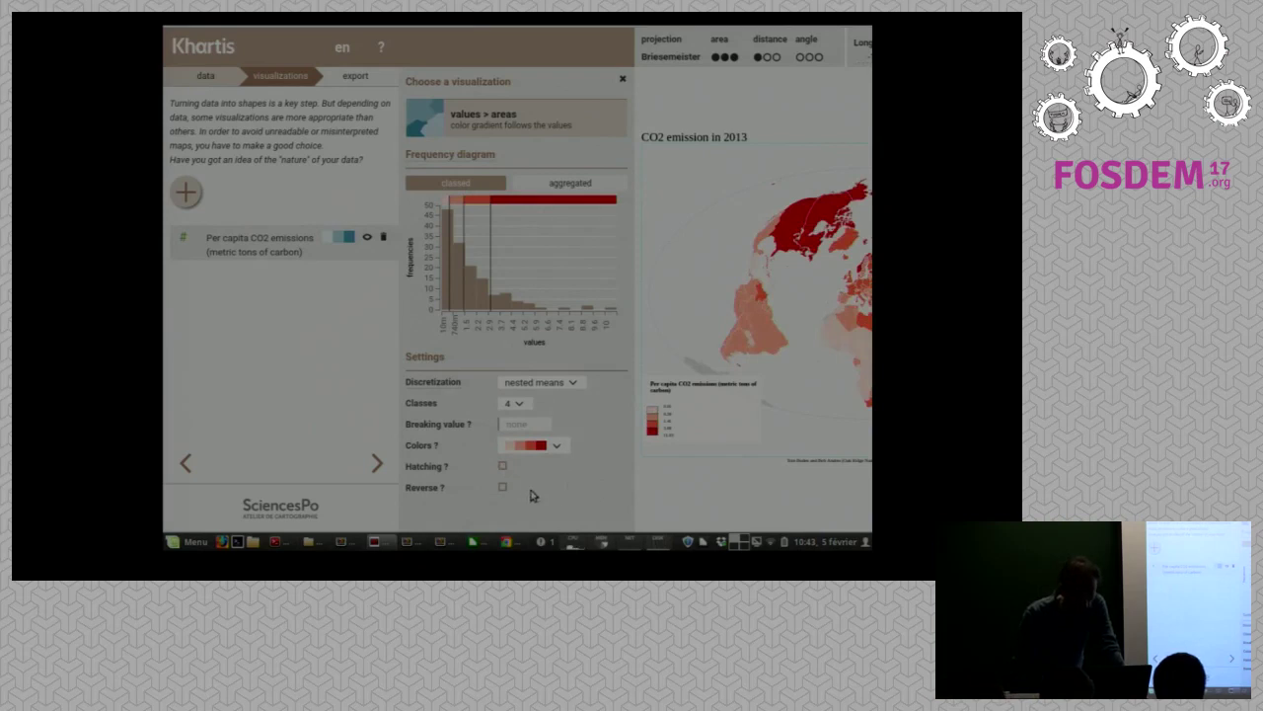
left_click(503, 488)
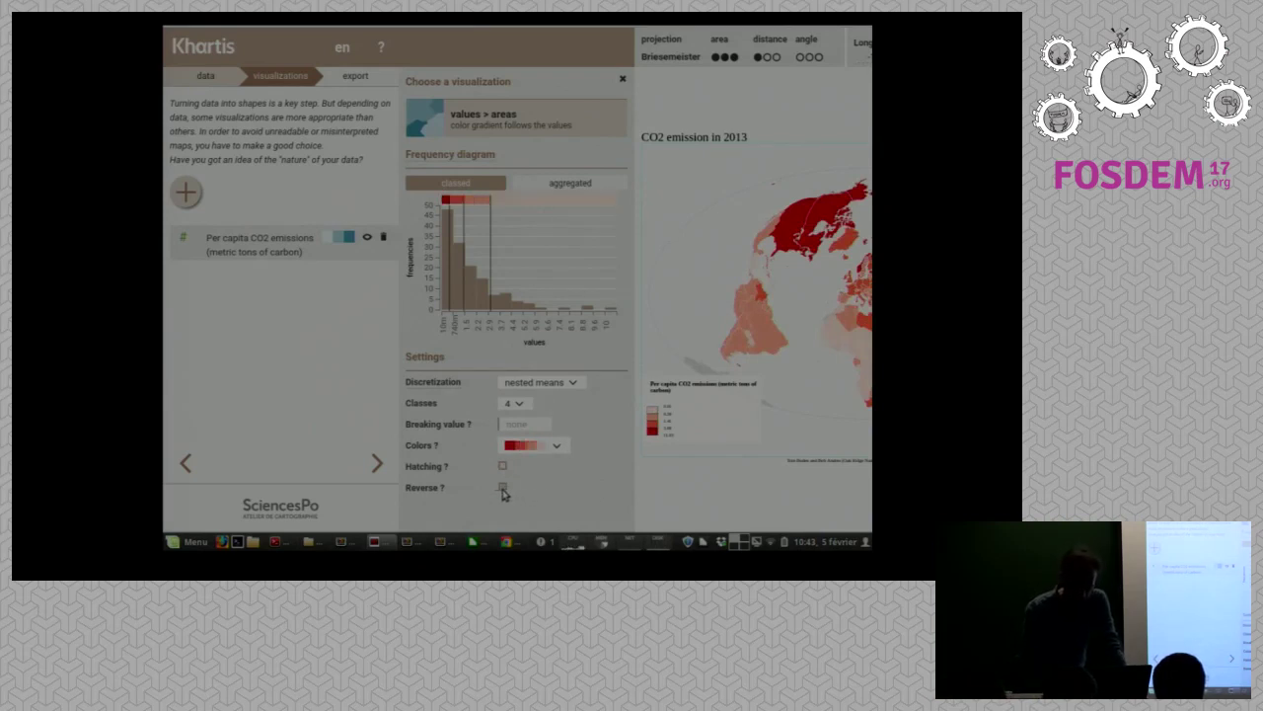
left_click(502, 489)
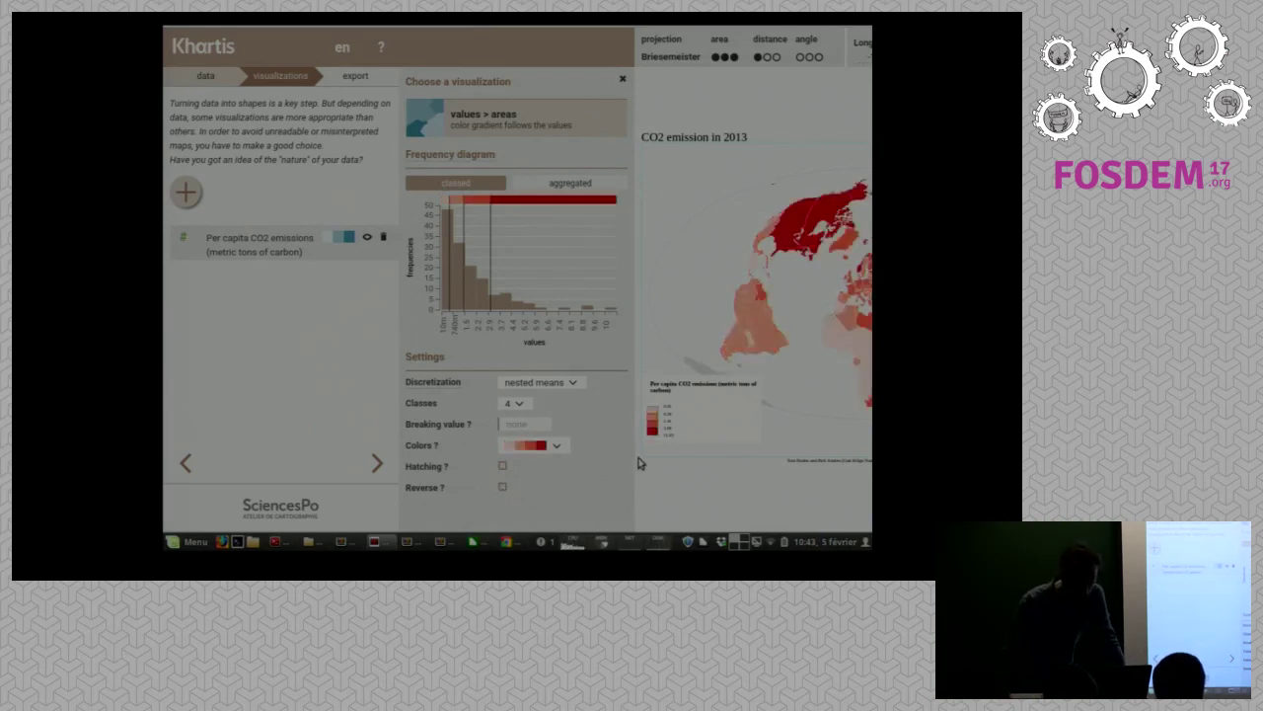
left_click(558, 187)
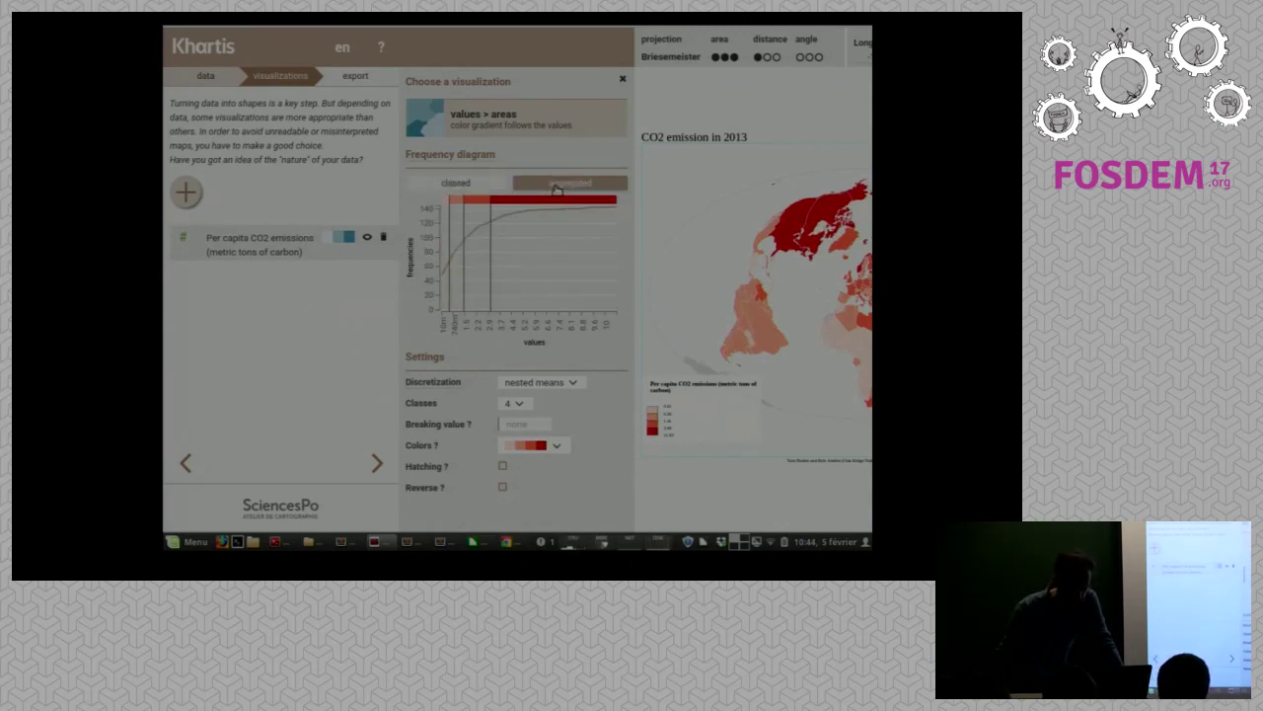
left_click(490, 186)
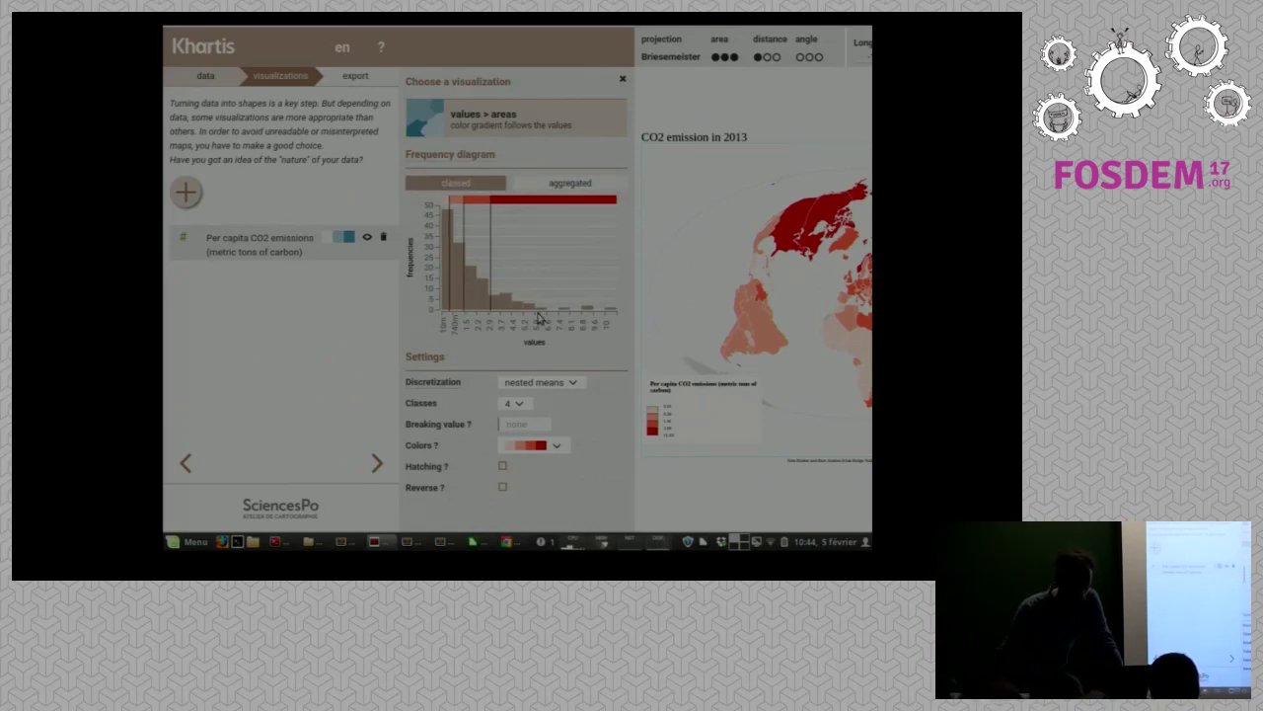
left_click(197, 196)
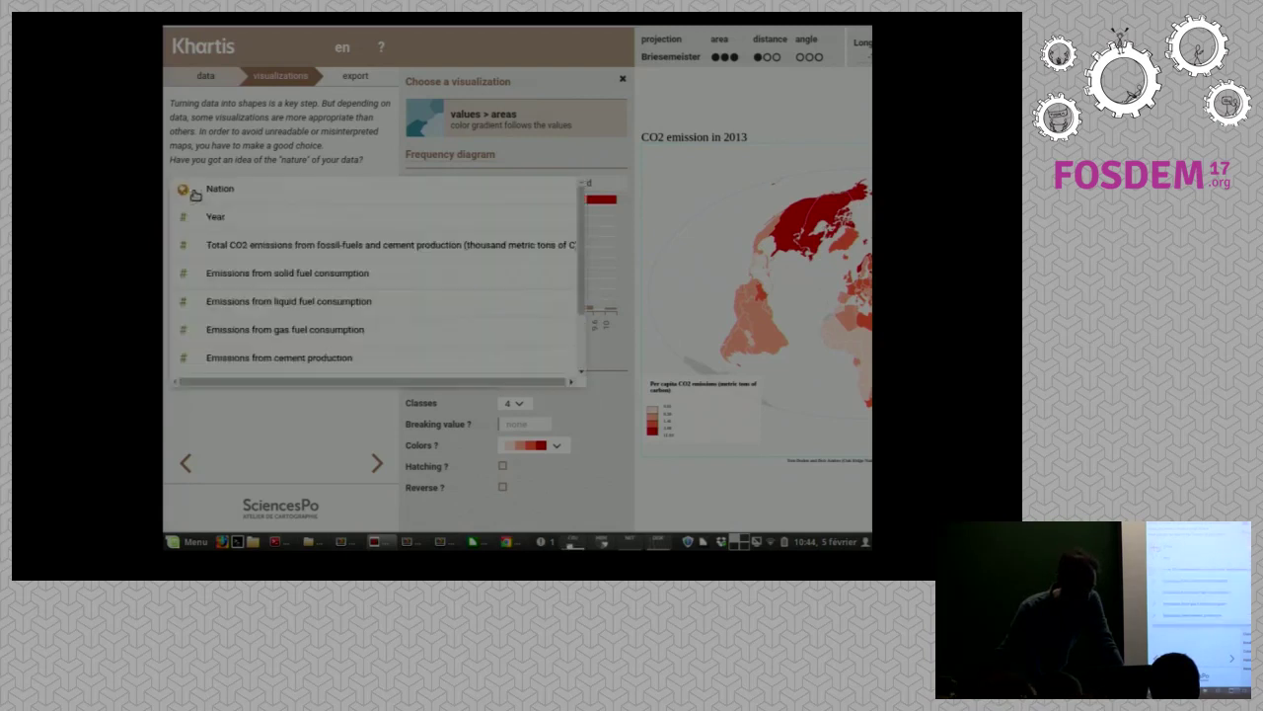
Map Total CO2 emissions with the values > symbols representation.
left_click(319, 245)
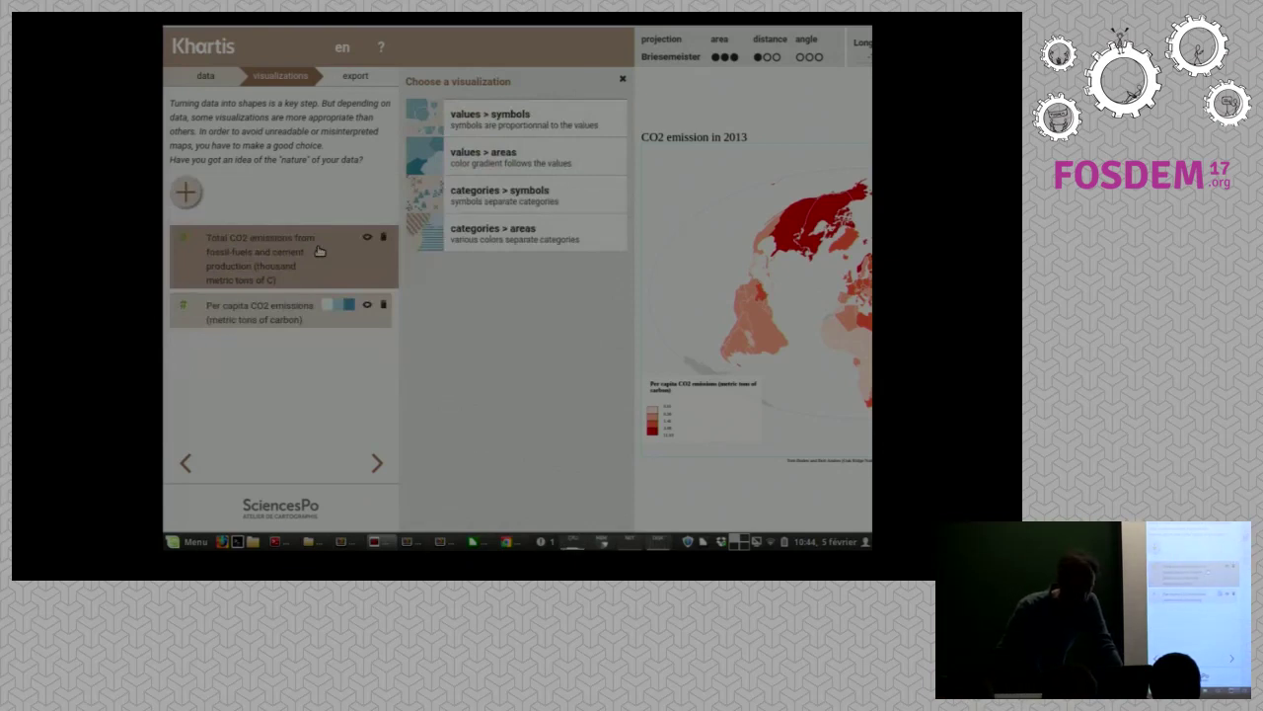
left_click(481, 119)
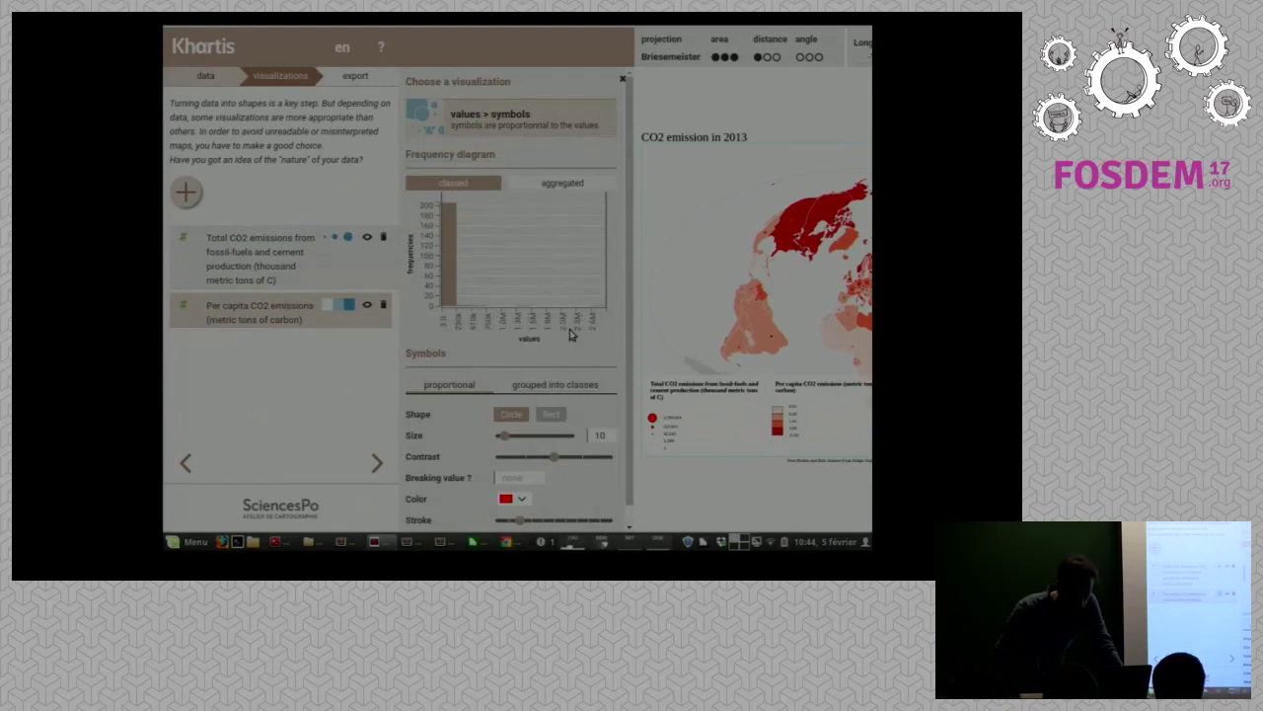
scroll(628, 341, "down", 1)
scroll(628, 341, "down", 1)
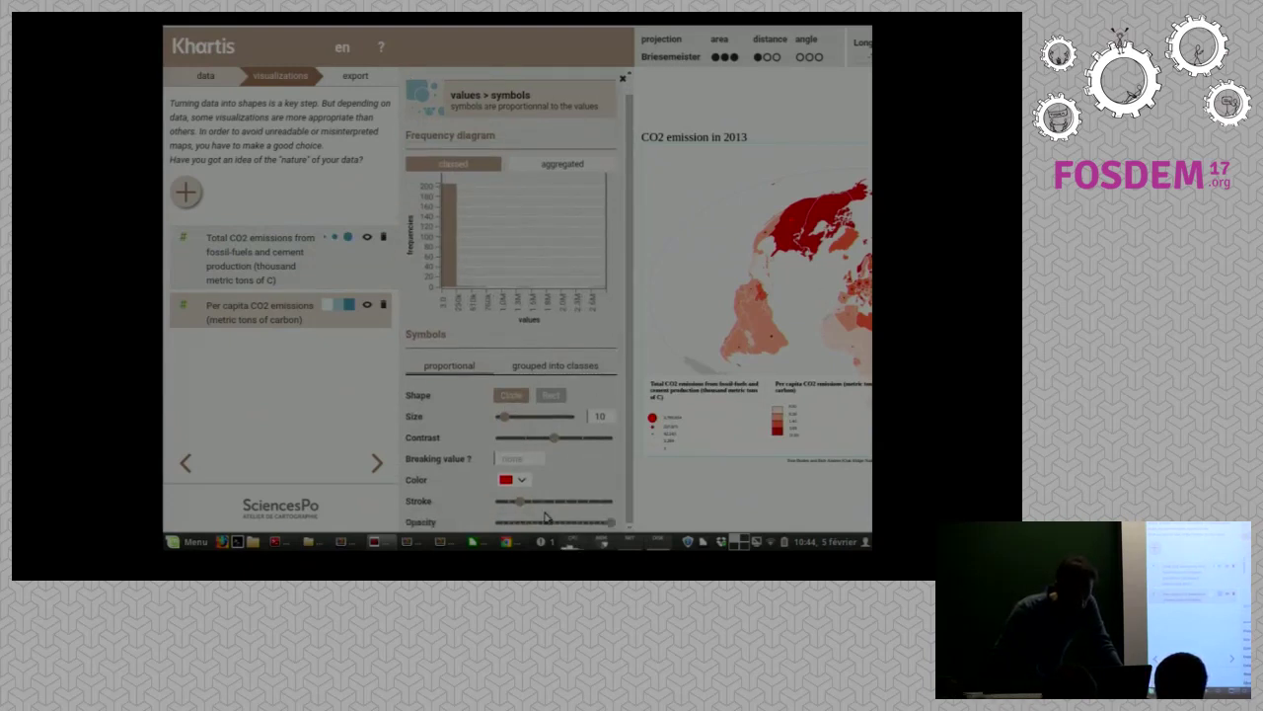
Set the circle colour alpha to 0 and the circle size to about 45, then close the settings.
left_click(521, 481)
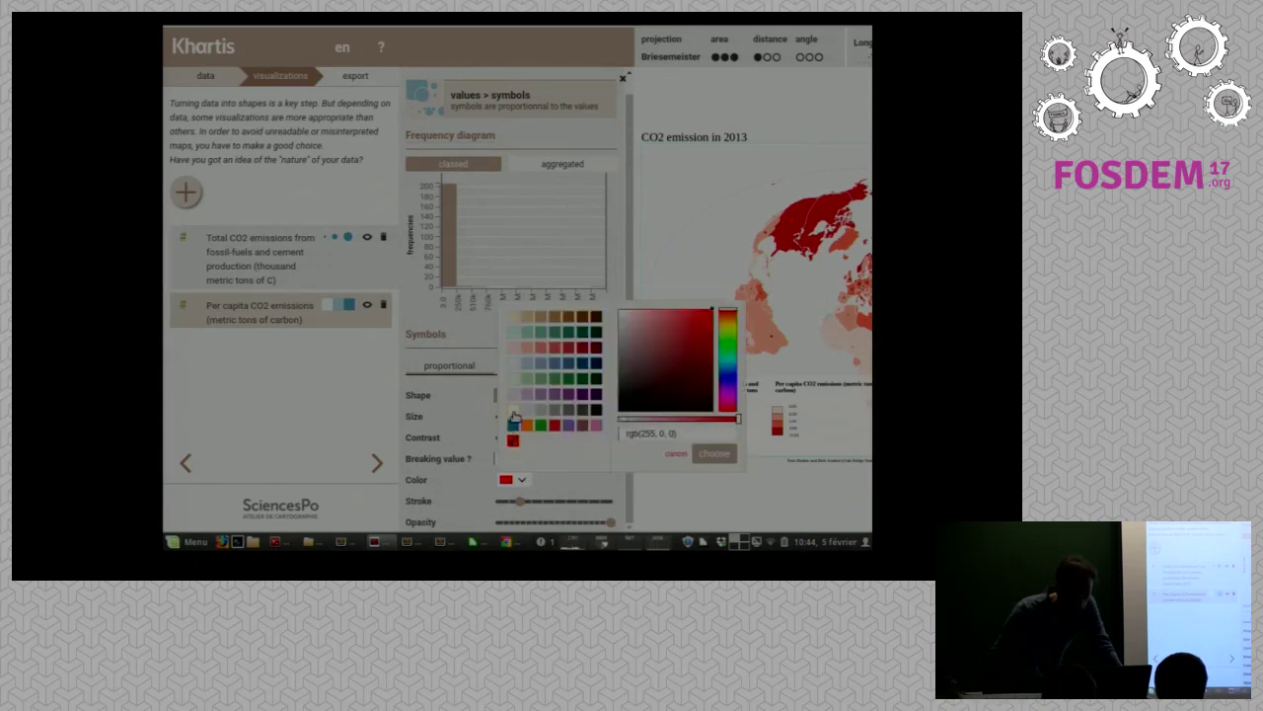
left_click_drag(740, 420, 619, 420)
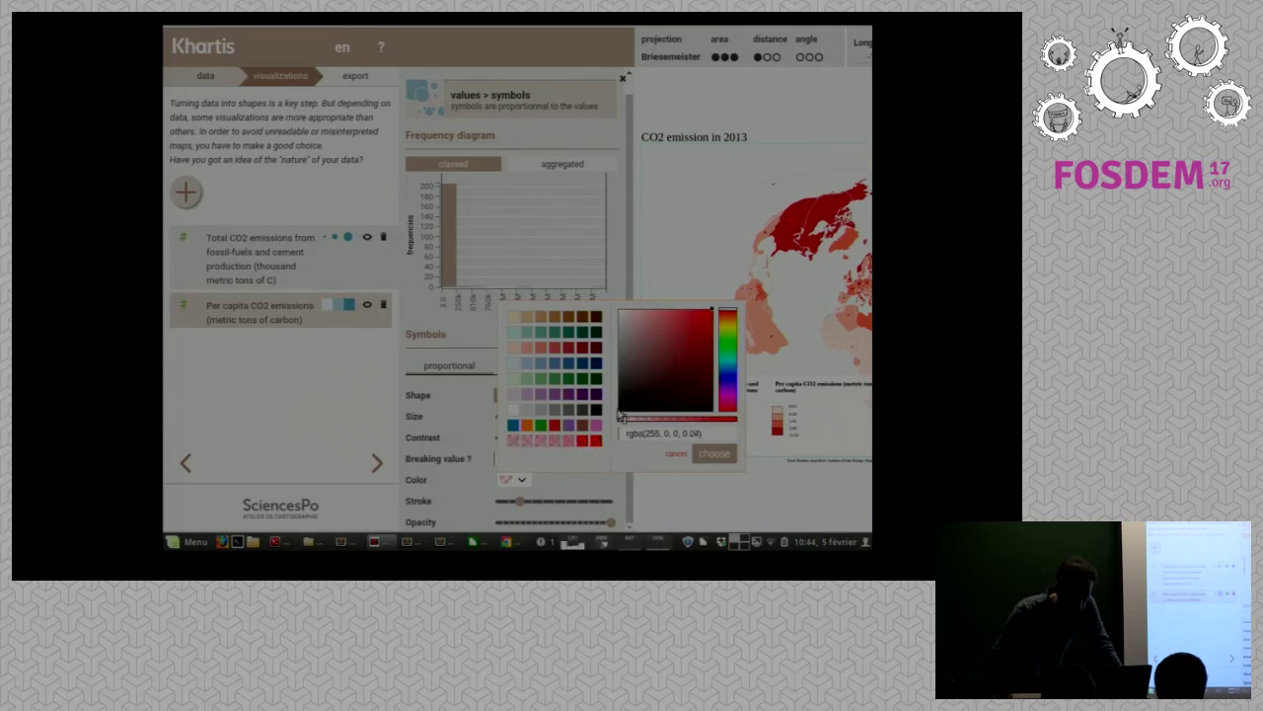
left_click(713, 454)
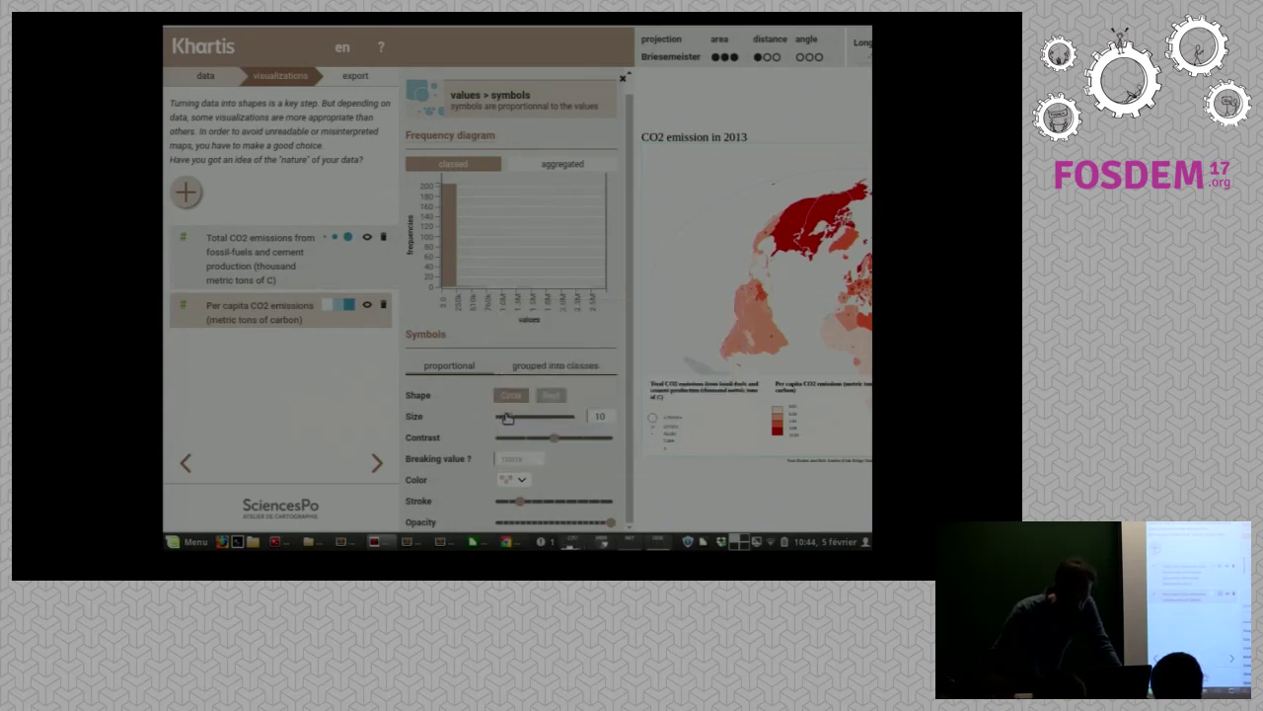
left_click_drag(505, 417, 549, 422)
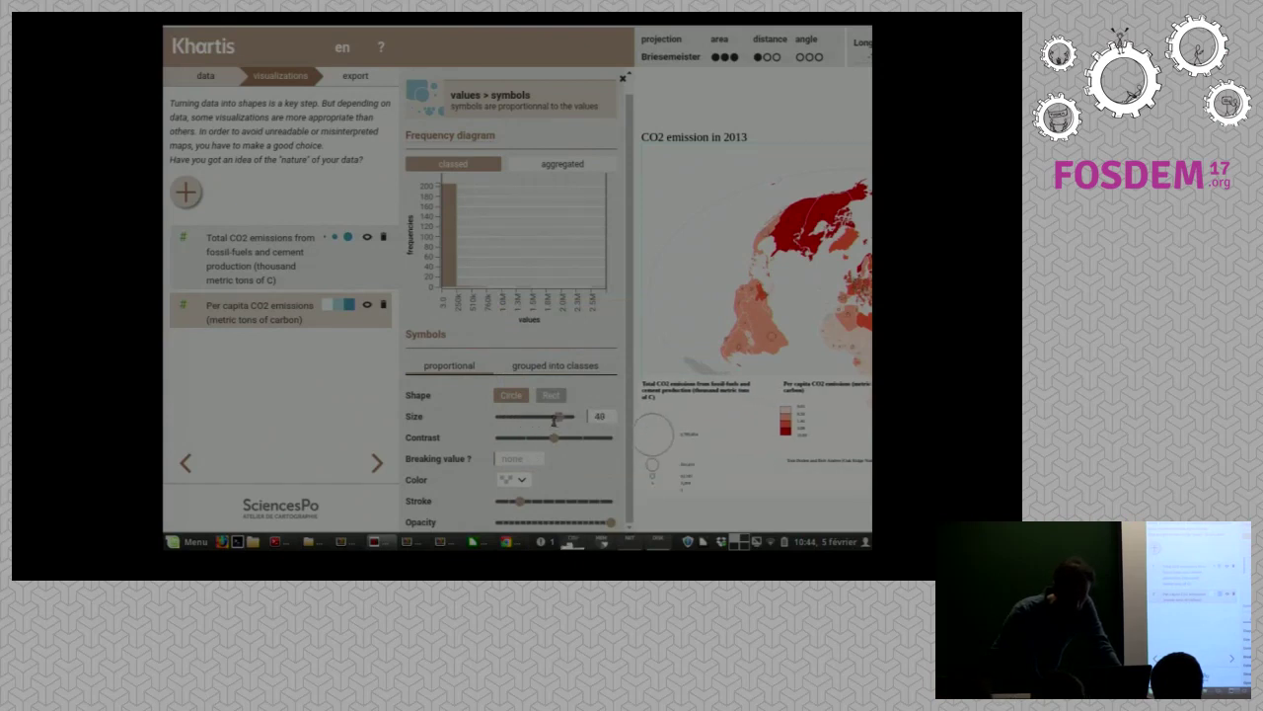
left_click_drag(554, 420, 553, 420)
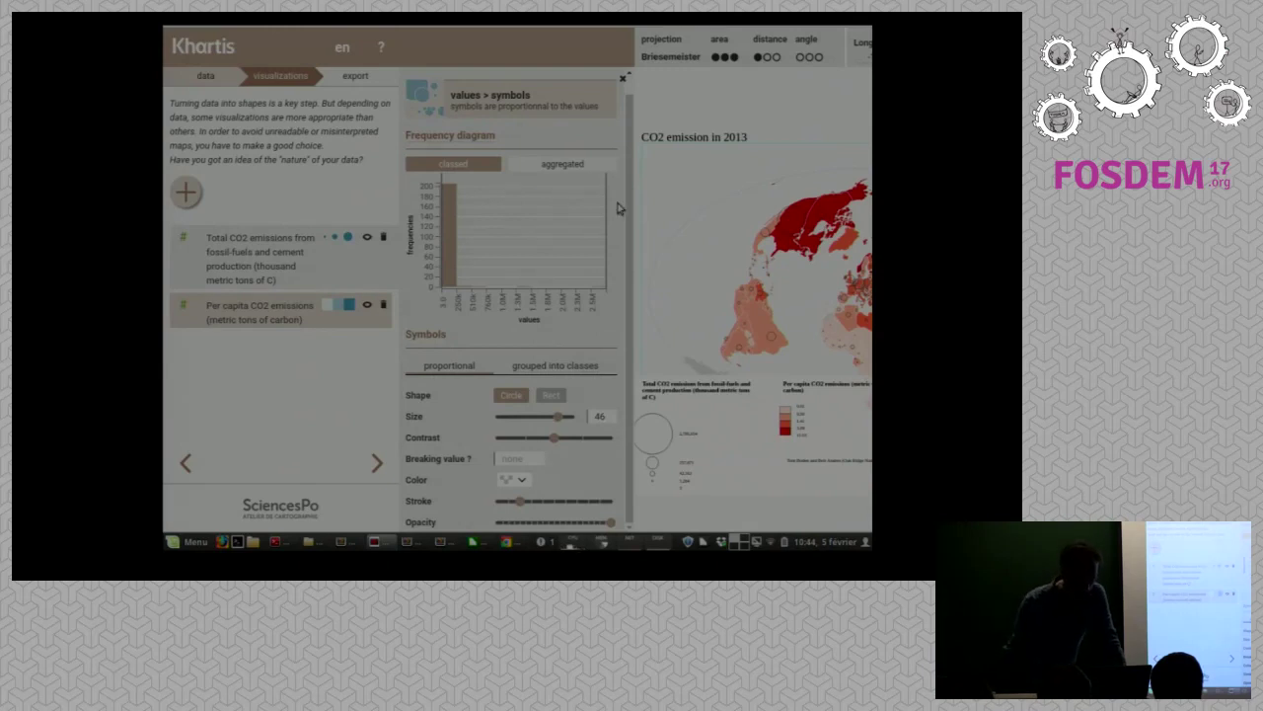
left_click(623, 78)
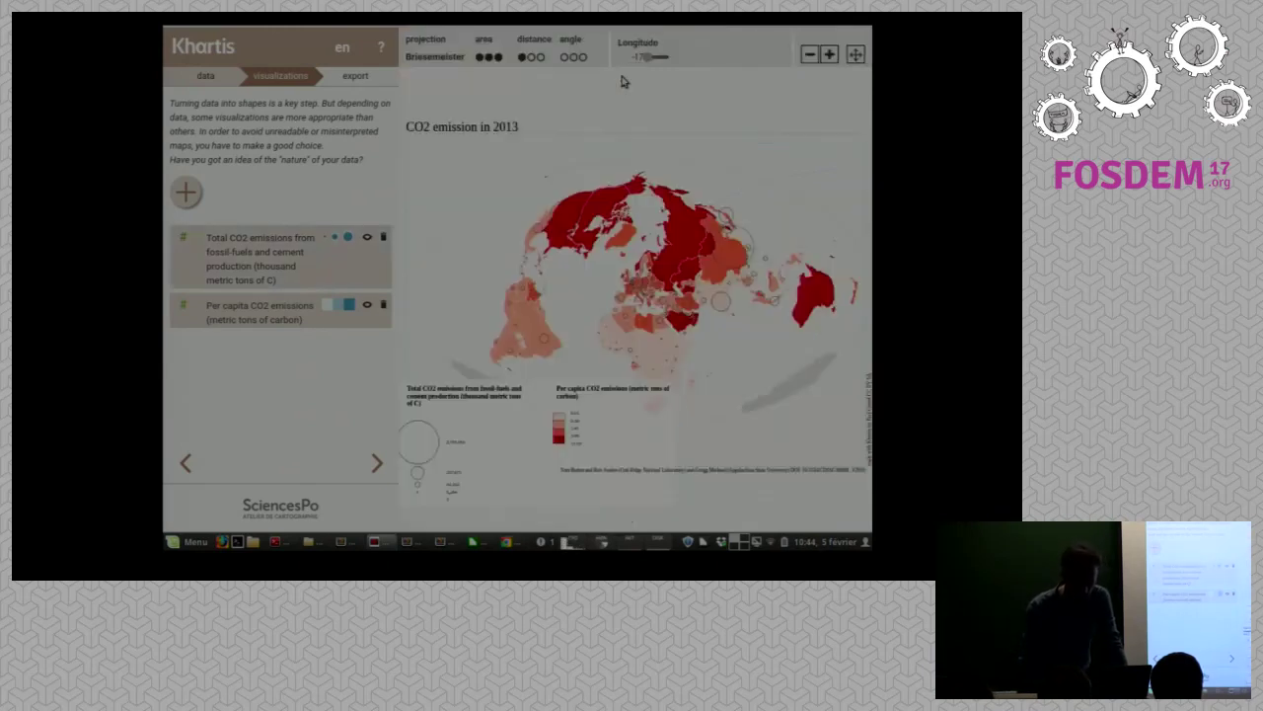